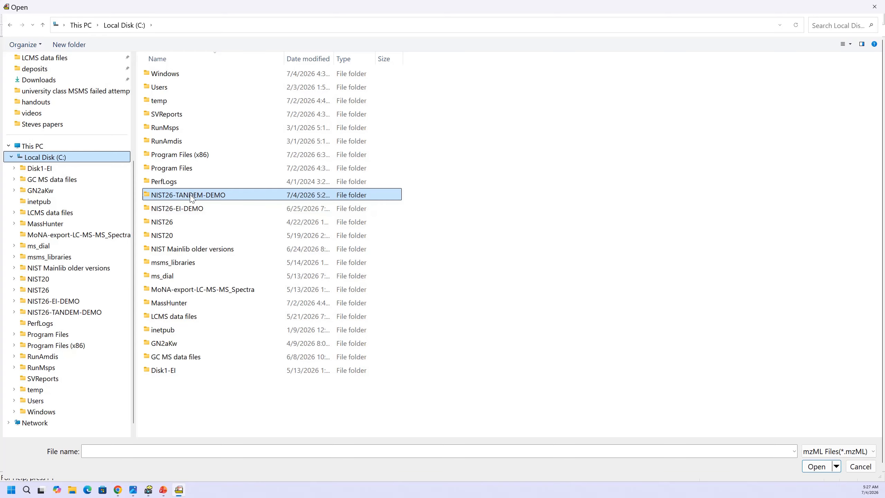
# - Load 2026-04-25_QC-Std_Lumos_HCD60_mz80-1200_C18_CSH_30min_10uL_Pos.mzML from NIST26-TANDEM-DEMO\TestFiles and process it, treating spectra without a charge as Positive
pyautogui.doubleClick(193, 197)
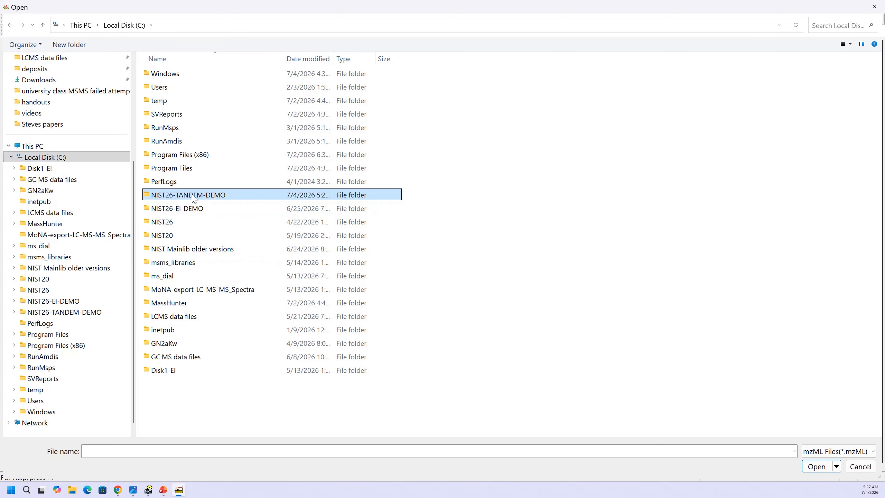
pyautogui.doubleClick(172, 89)
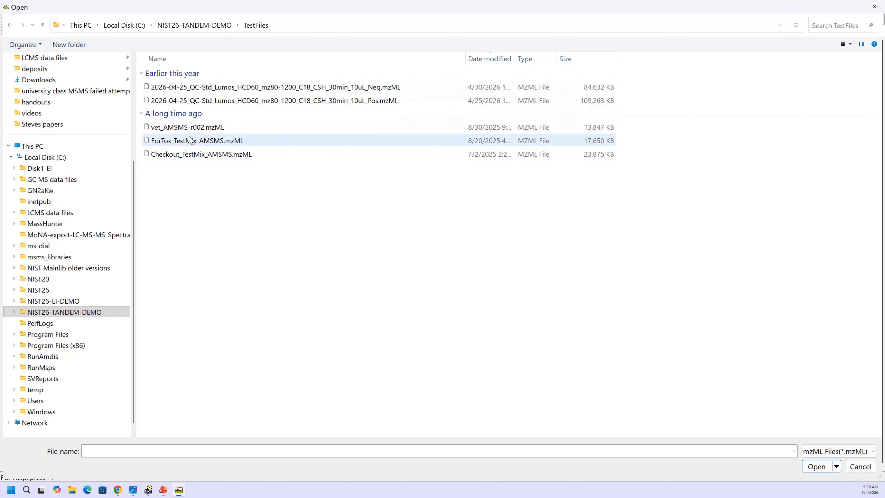
pyautogui.click(366, 101)
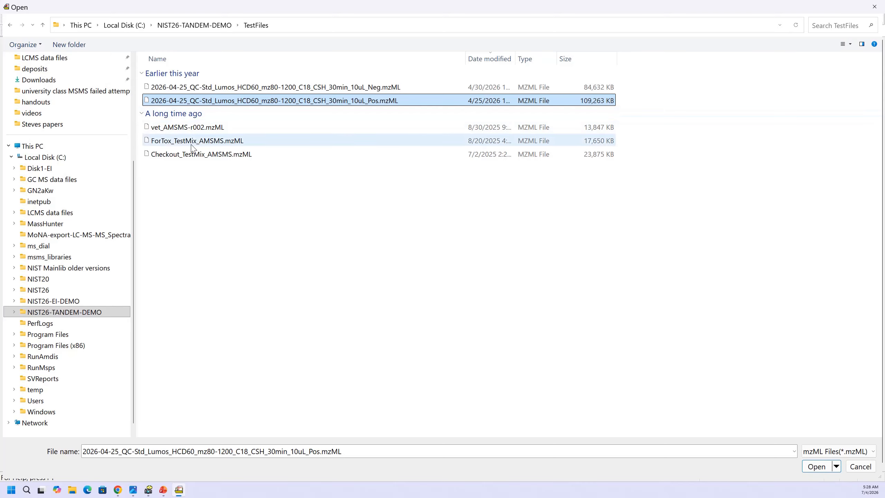
pyautogui.click(810, 469)
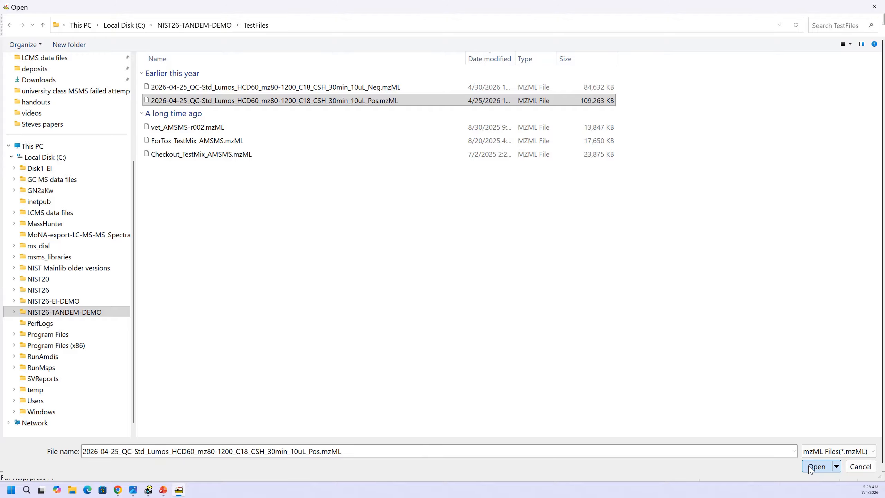
pyautogui.click(809, 467)
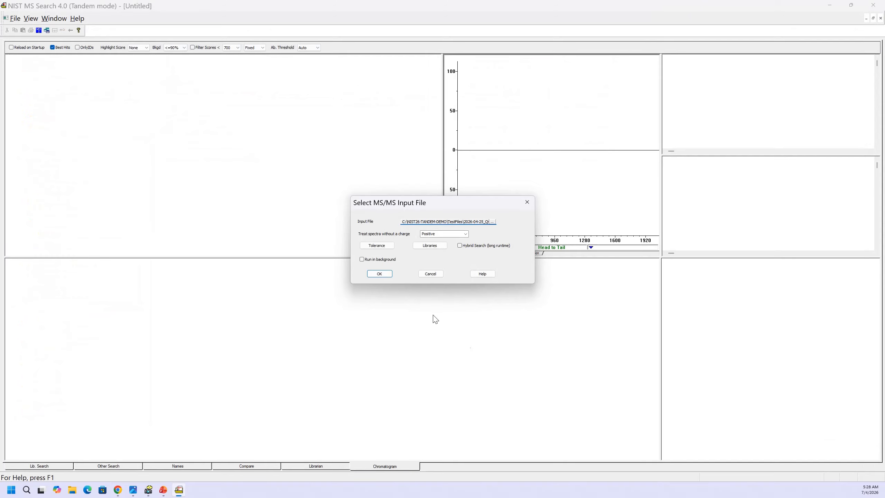
pyautogui.click(379, 273)
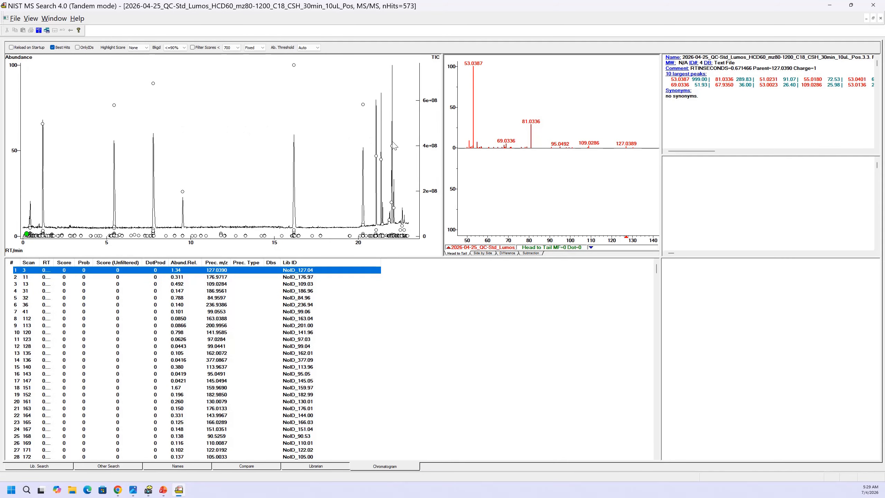
# - Examine the library matches for the large chromatogram peaks near 1.2 and 5.4 minutes
pyautogui.click(42, 124)
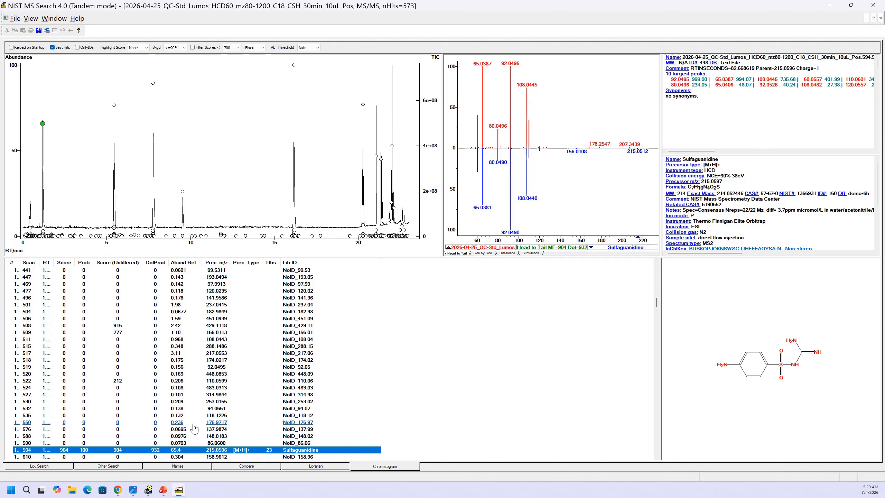
pyautogui.click(117, 106)
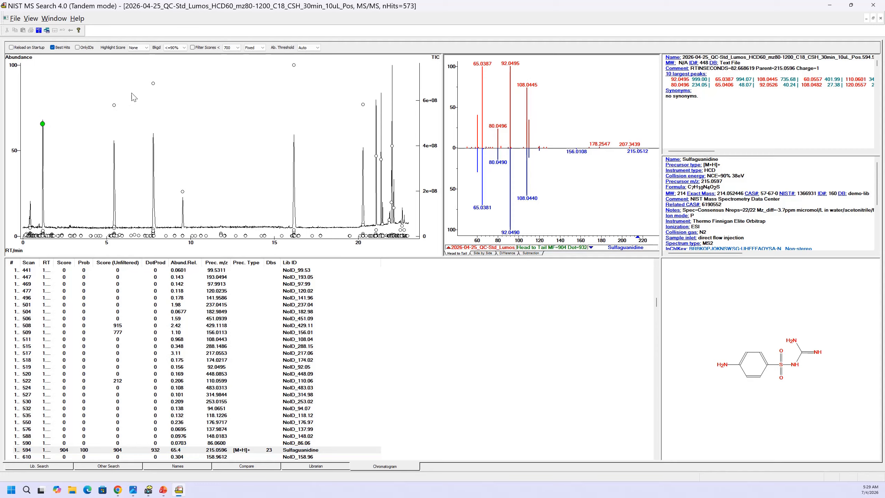
pyautogui.click(114, 106)
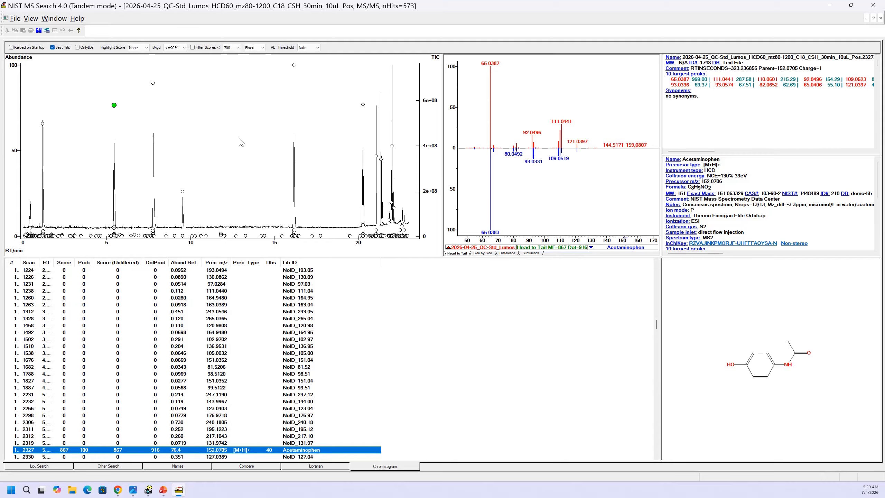
# - Set the chromatogram's abundance axis to Log
pyautogui.rightClick(223, 114)
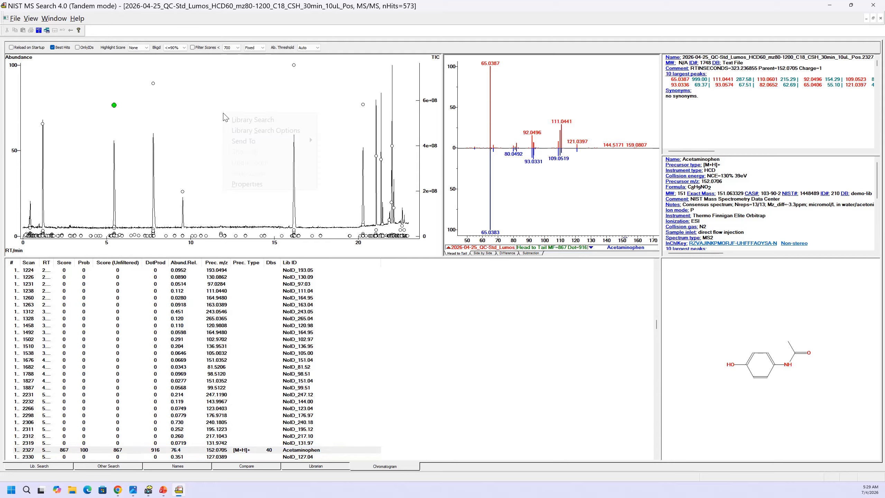
pyautogui.click(247, 183)
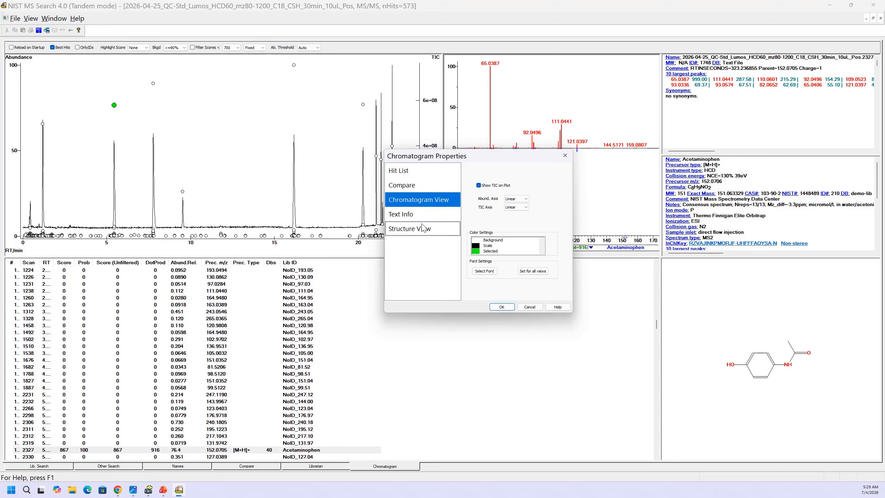
pyautogui.click(525, 199)
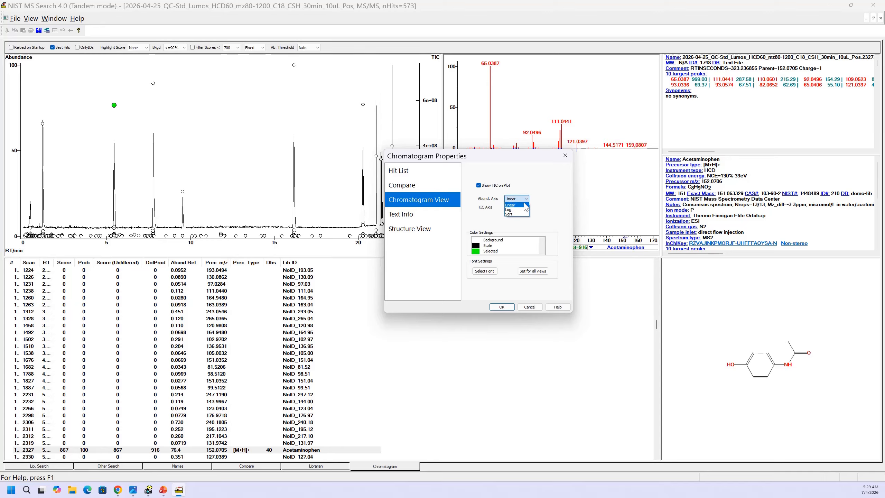
pyautogui.click(525, 209)
pyautogui.click(501, 307)
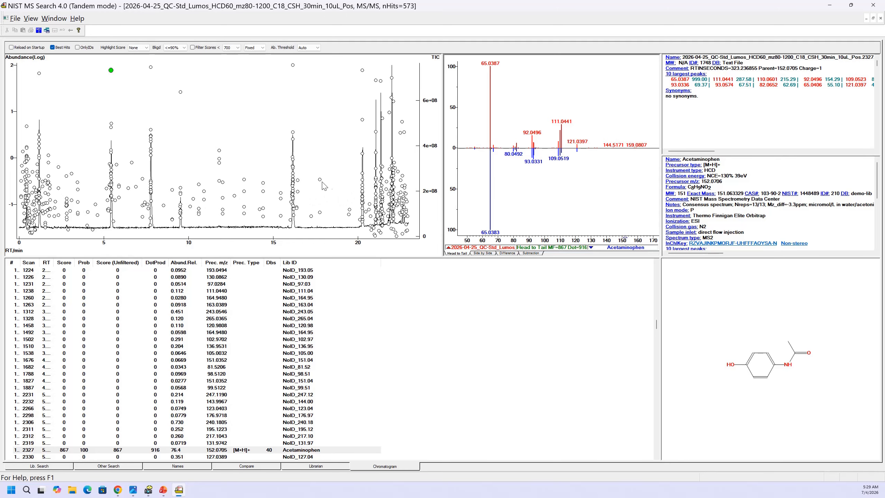
# - Return the chromatogram's abundance axis to Linear
pyautogui.rightClick(241, 92)
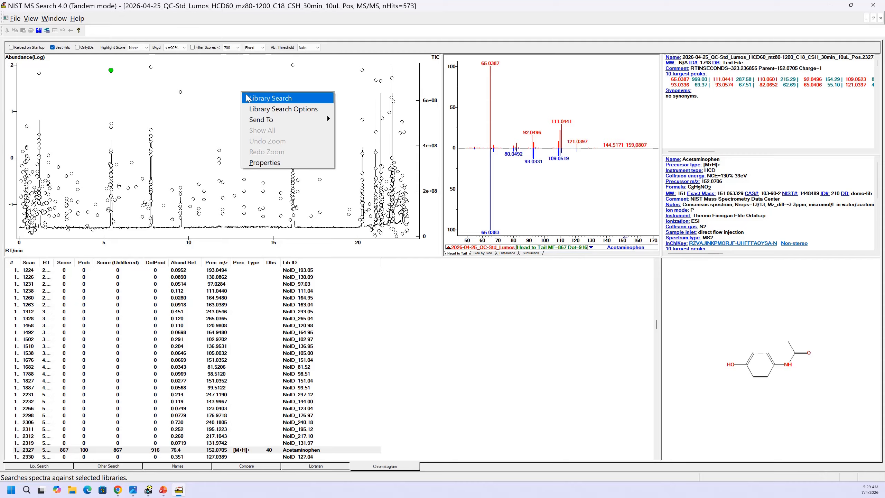
pyautogui.click(257, 163)
pyautogui.click(524, 199)
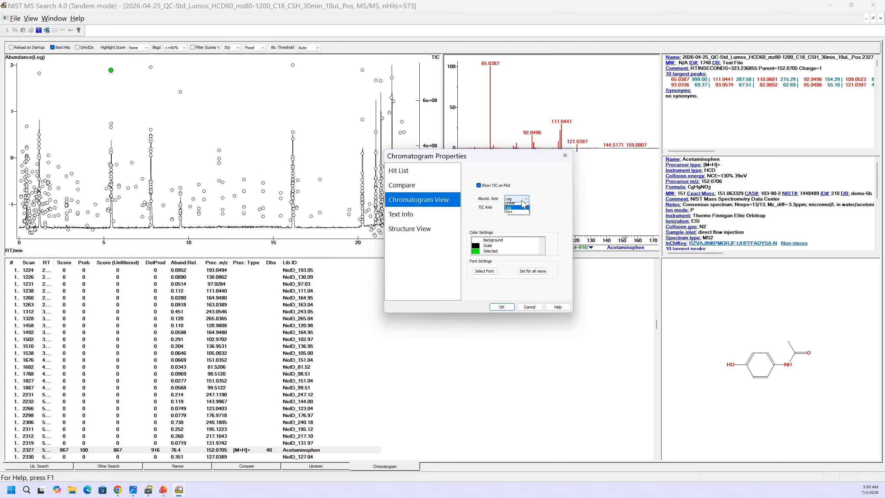
pyautogui.click(521, 205)
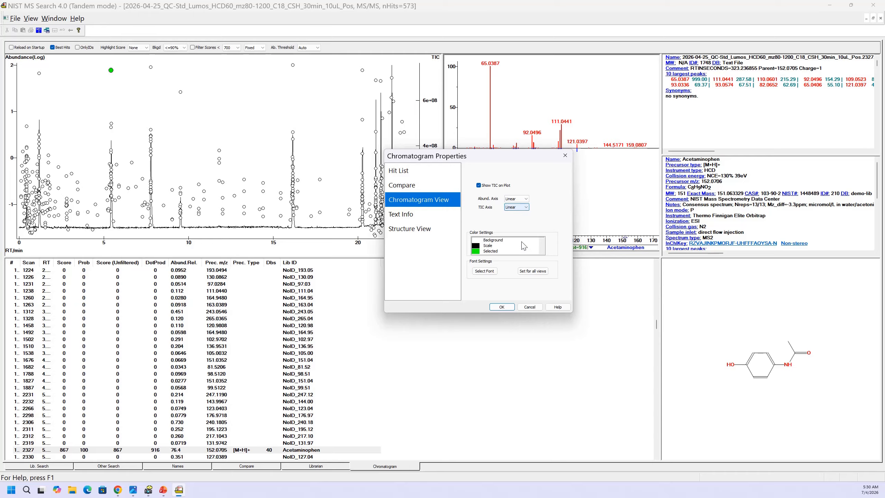
pyautogui.click(502, 307)
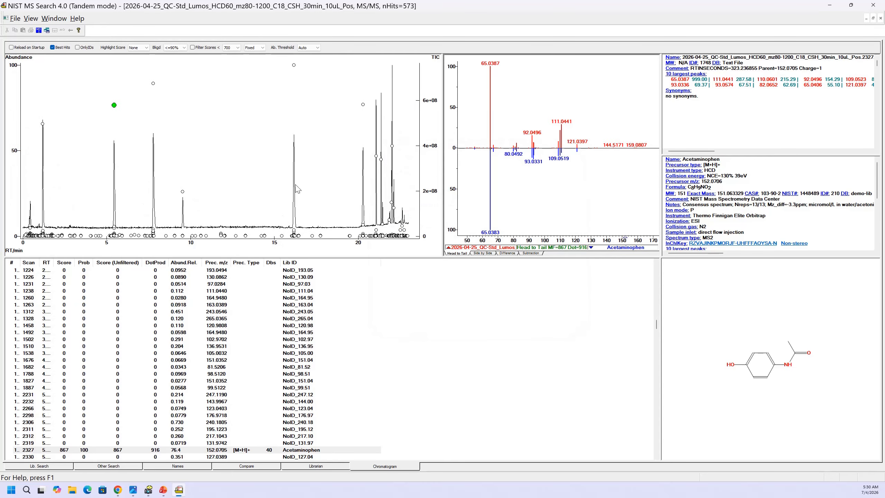
# - Sort the hit list by relative abundance in descending order and fit that column's width to its heading
pyautogui.click(179, 264)
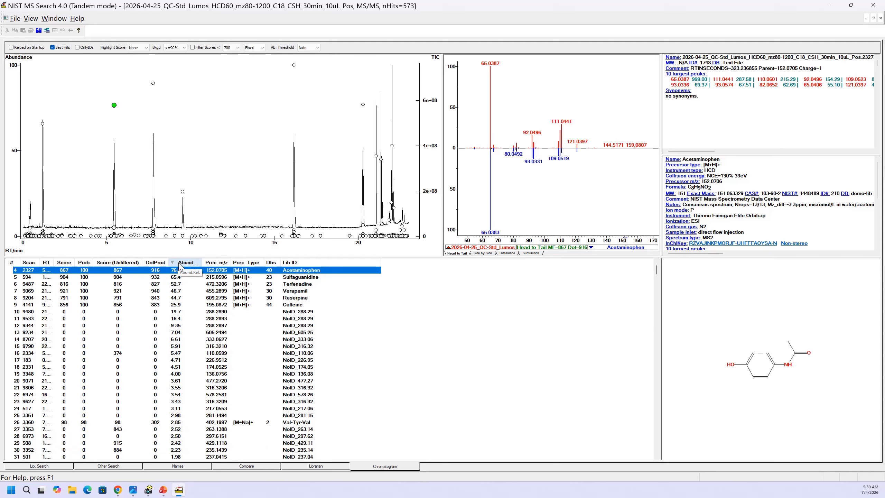
pyautogui.doubleClick(202, 262)
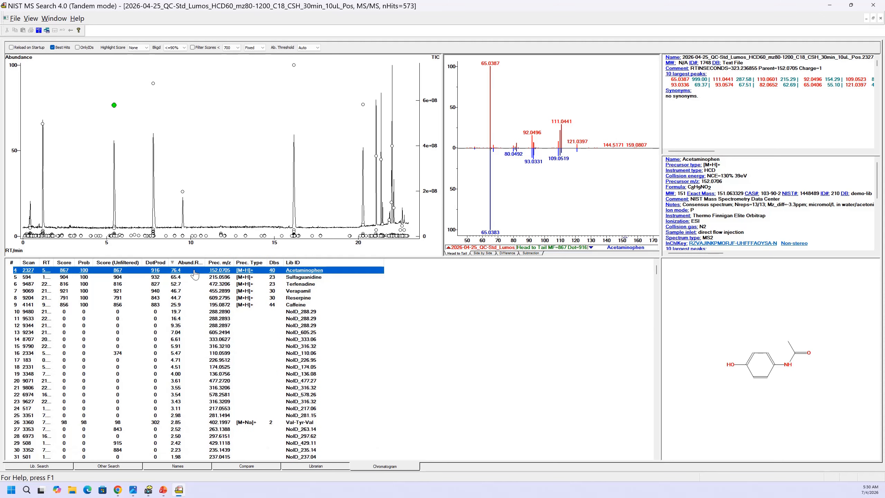
pyautogui.scroll(1, 194, 274)
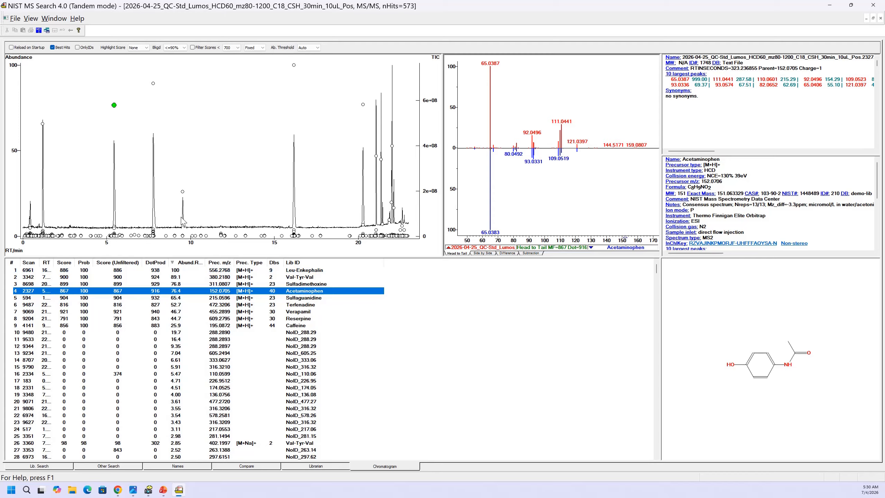
# - Select the 17 most abundant hits, from Leu-Enkephalin down to NoID_226.95, and show only those selected
pyautogui.click(177, 271)
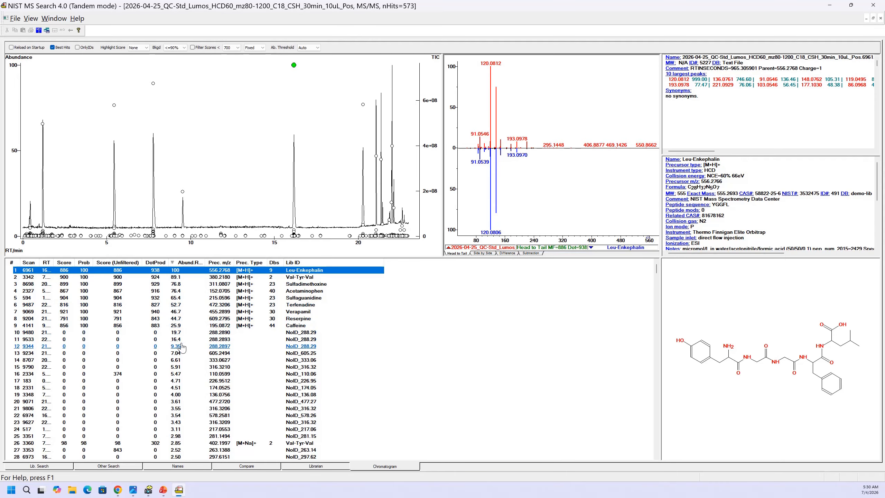
pyautogui.keyDown('shift'); pyautogui.click(177, 361); pyautogui.keyUp('shift')
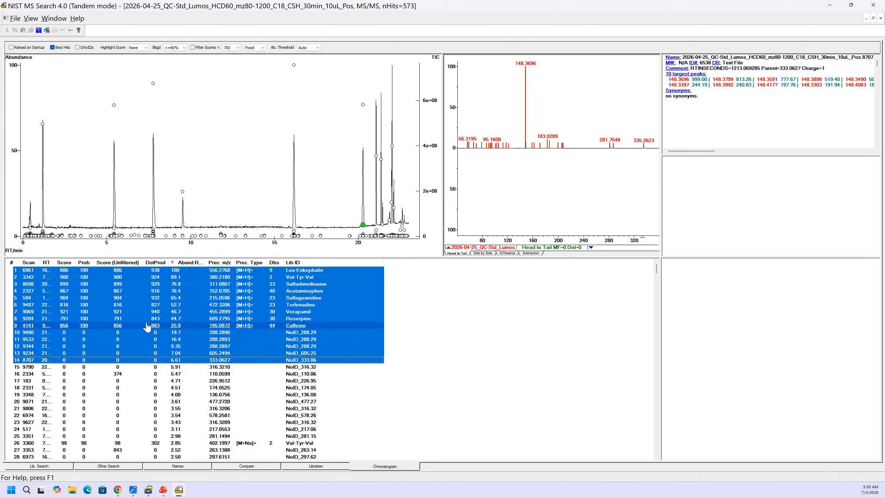
pyautogui.click(132, 271)
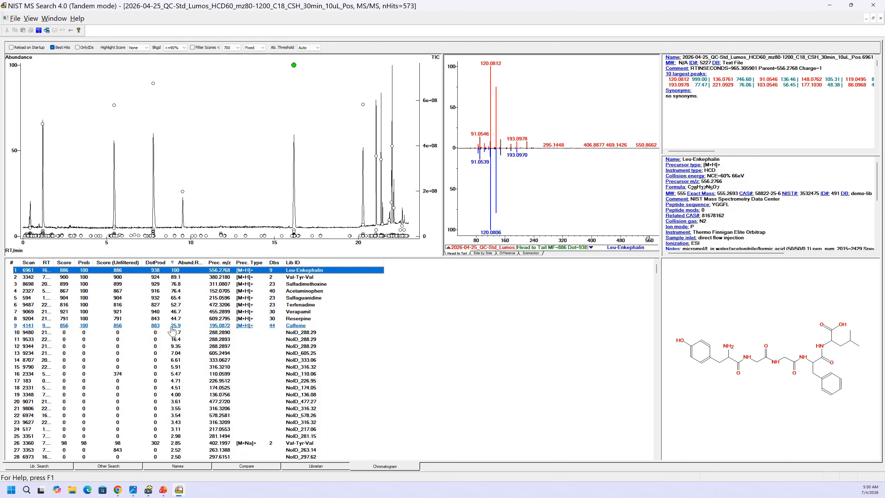
pyautogui.keyDown('shift'); pyautogui.click(173, 380); pyautogui.keyUp('shift')
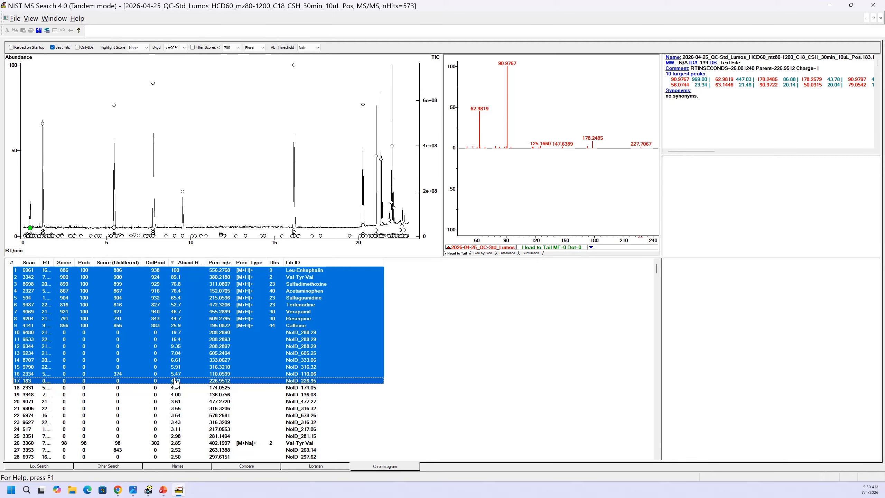
pyautogui.rightClick(172, 300)
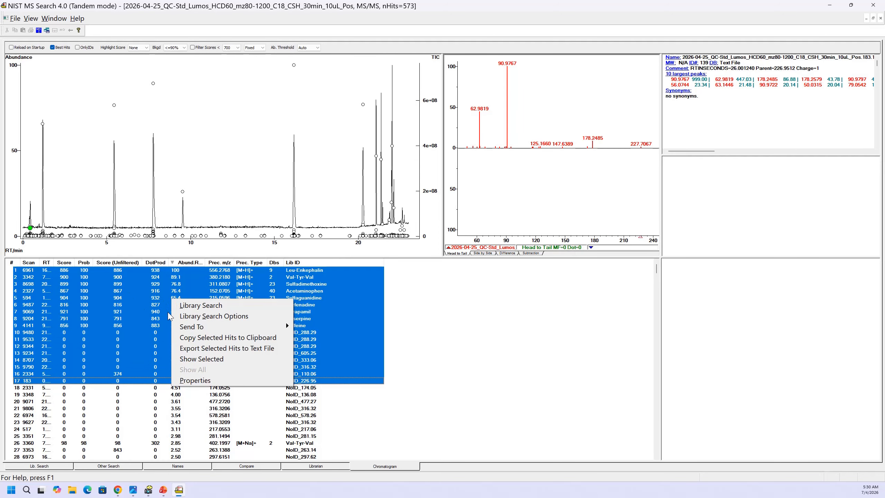
pyautogui.moveTo(197, 329)
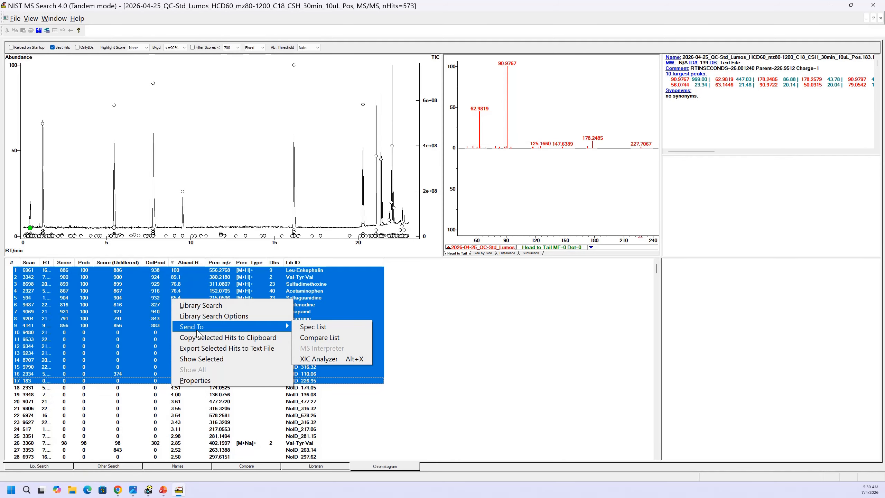
pyautogui.click(199, 359)
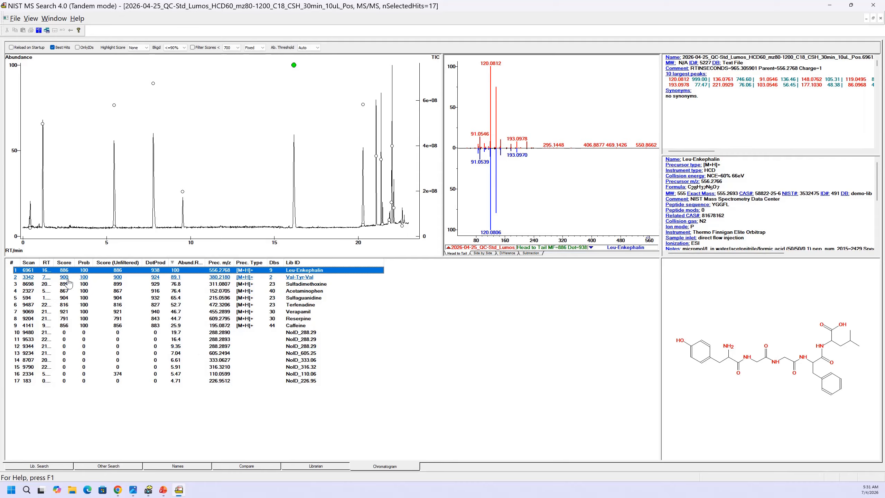
# - Widen the RT column to show full retention times and sort the hits by RT in ascending order
pyautogui.click(45, 262)
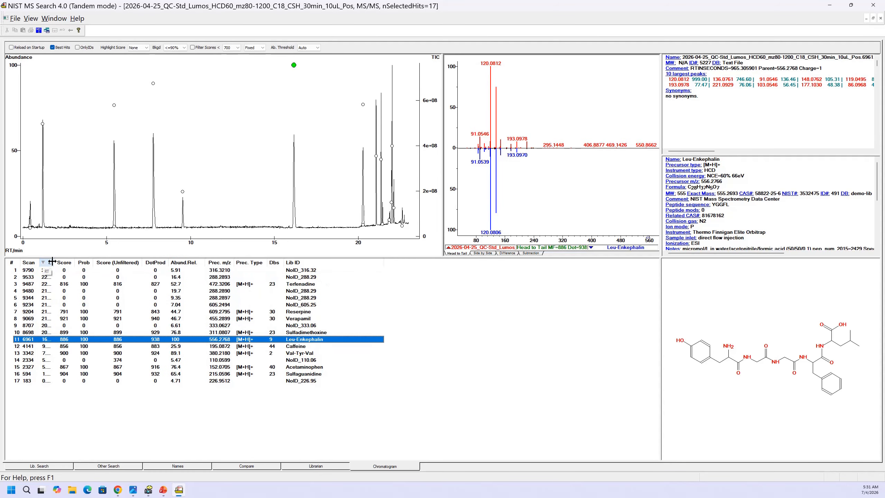
pyautogui.moveTo(53, 262); pyautogui.dragTo(62, 261)
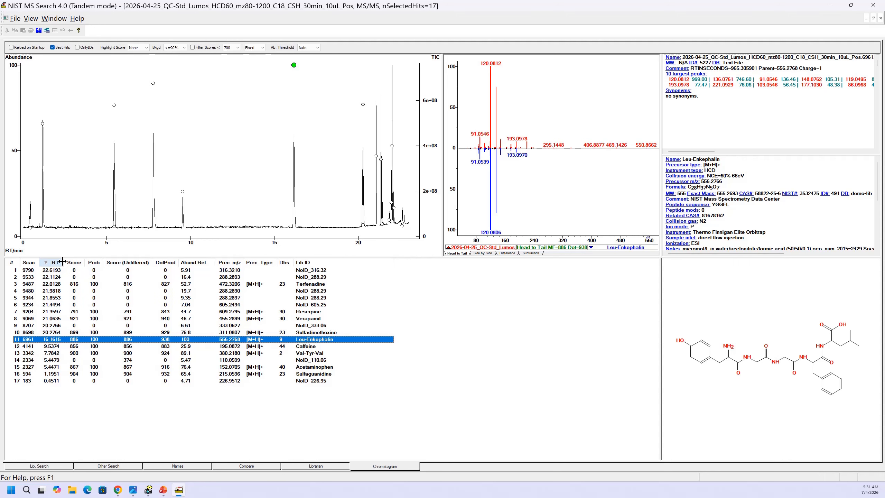
pyautogui.click(55, 263)
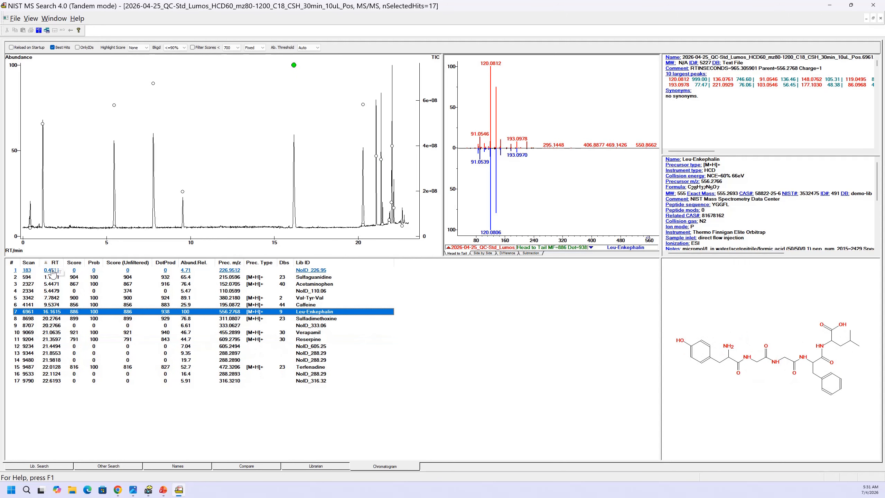
# - Review the spectra and library matches of the first five hits by retention time, ending on Acetaminophen
pyautogui.click(53, 271)
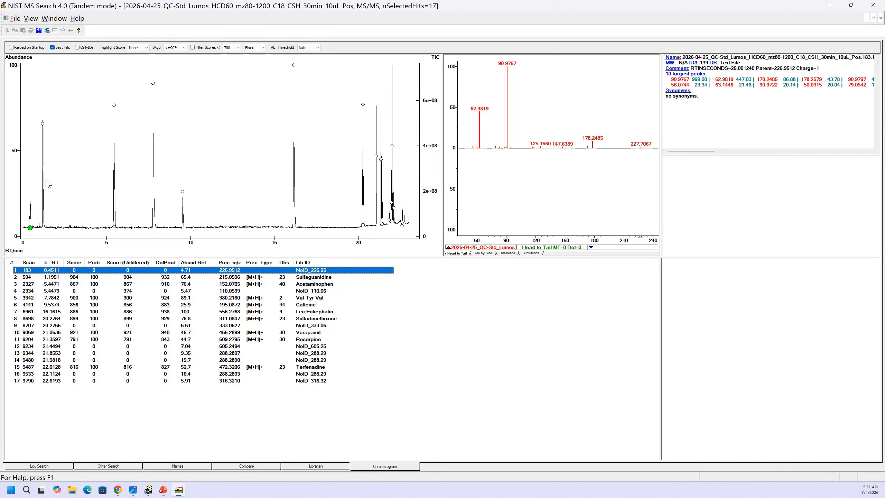
pyautogui.click(43, 124)
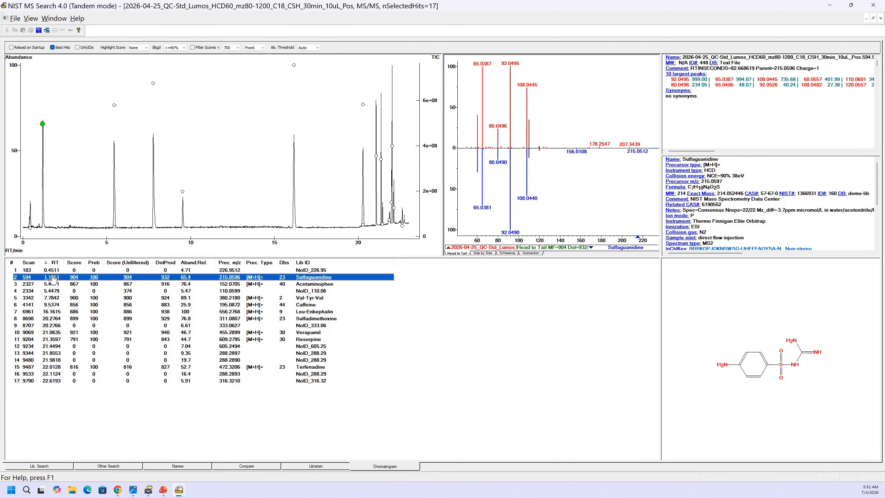
pyautogui.press('Down')
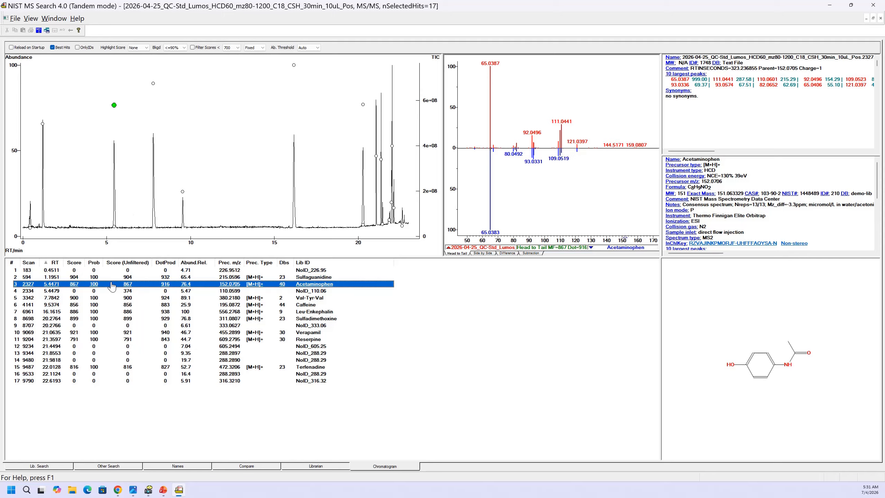
pyautogui.press('Down')
pyautogui.press('Down')
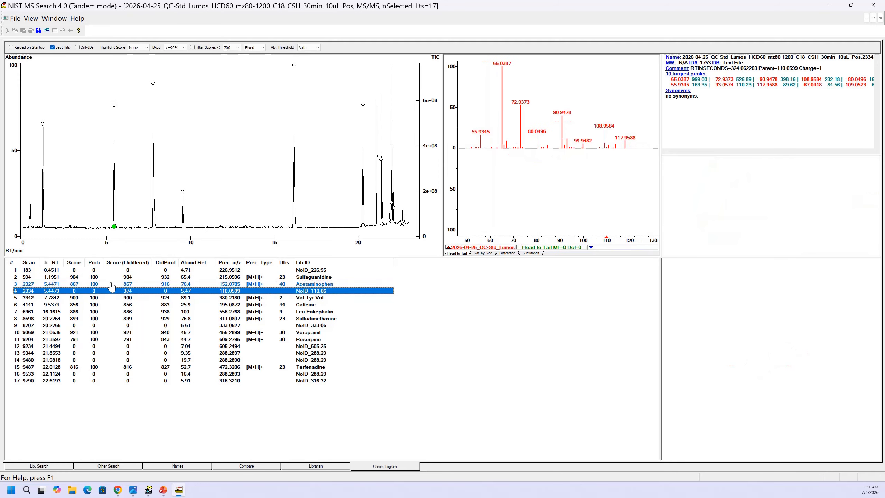
pyautogui.press('Down')
pyautogui.press('Up')
pyautogui.press('Up')
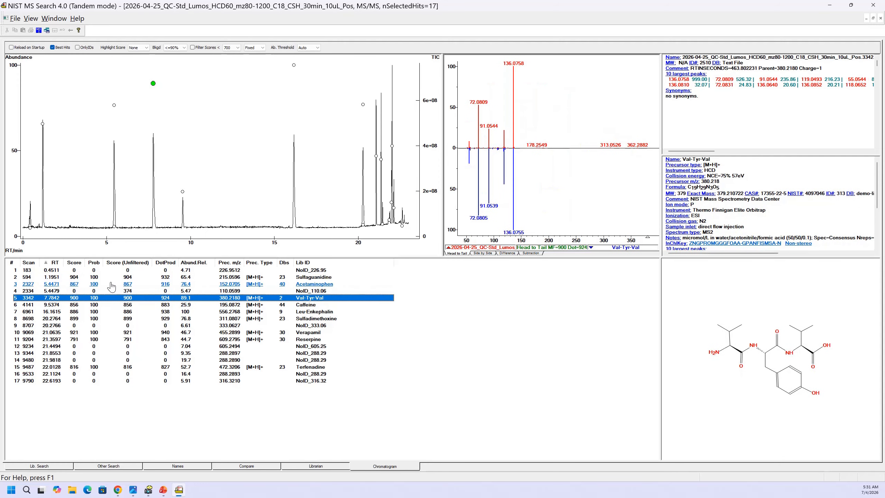
pyautogui.press('Up')
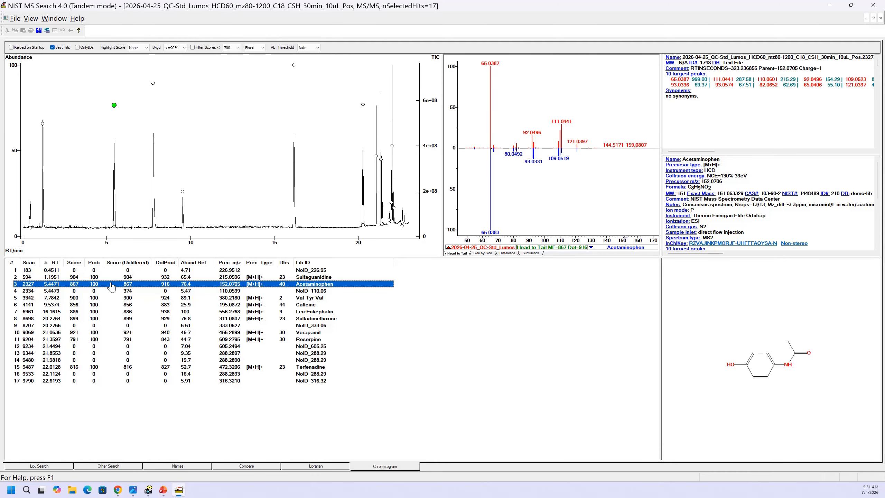
# - Review the spectra and library matches of the hits following Acetaminophen down to NoID_333.06, then go back to Caffeine
pyautogui.press('Down')
pyautogui.press('Down')
pyautogui.press('Down')
pyautogui.press('Down')
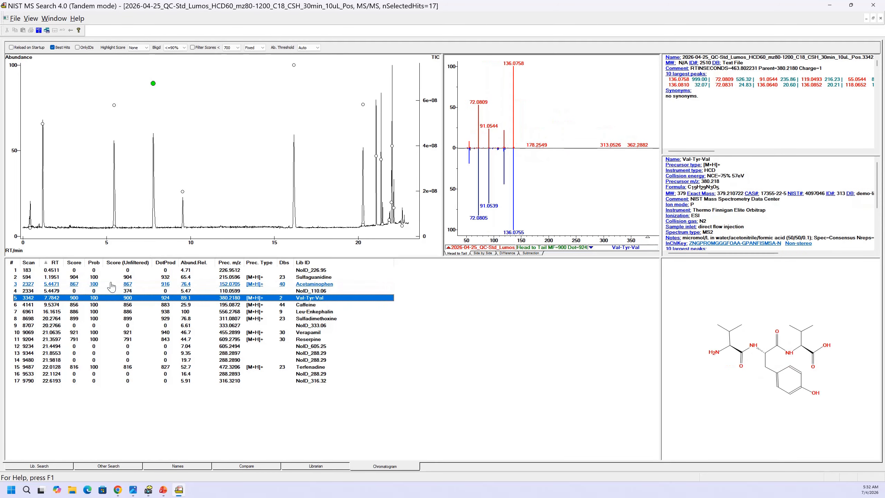
pyautogui.press('Down')
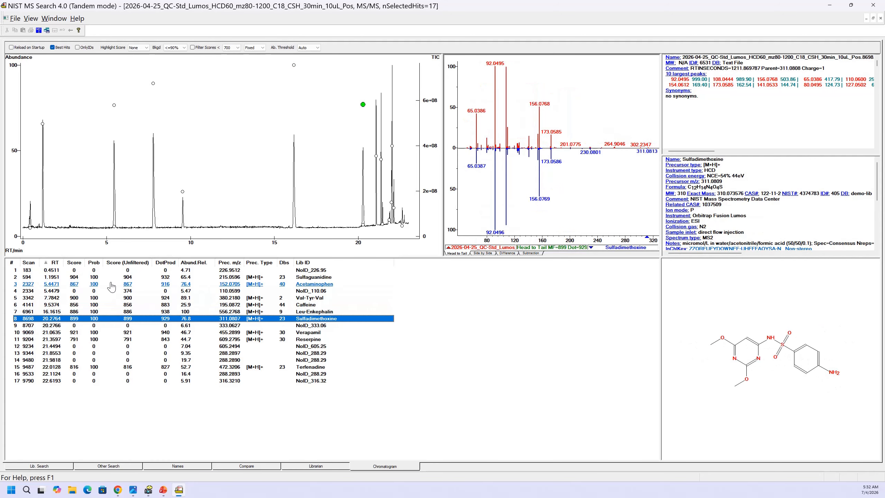
pyautogui.press('Down')
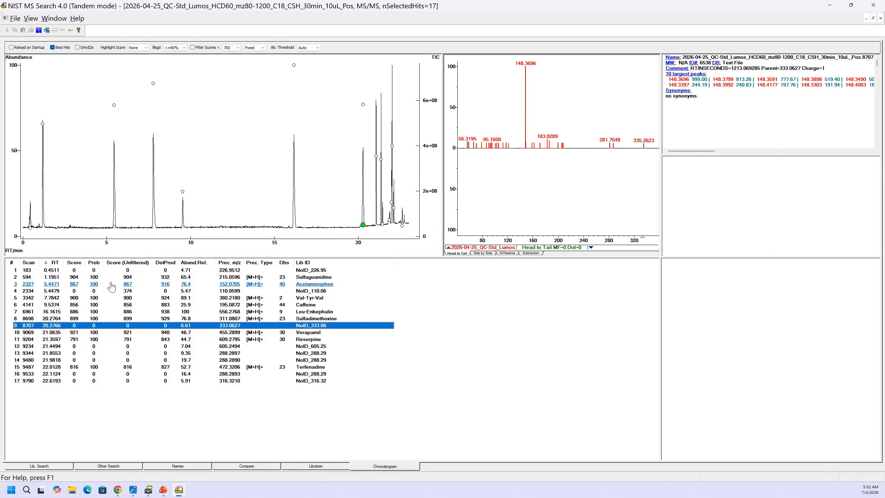
pyautogui.press('Up')
pyautogui.press('Up')
pyautogui.press('Up')
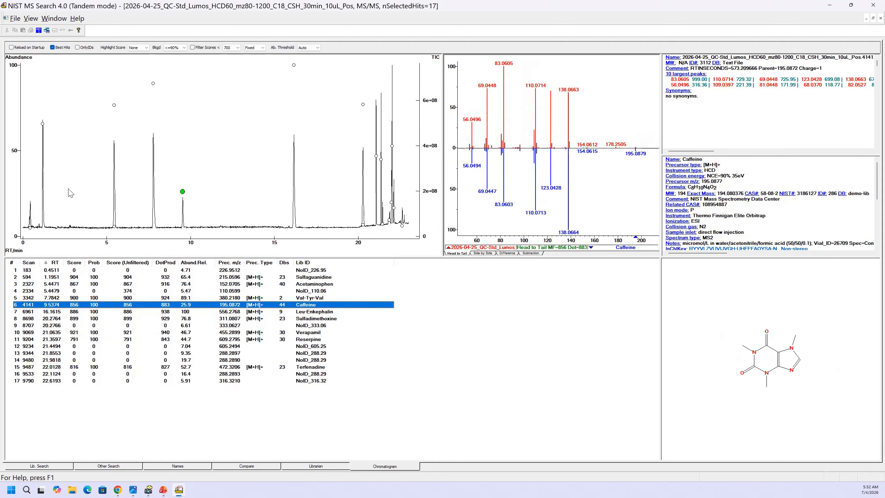
# - Show all hits again and sort the list by relative abundance in descending order
pyautogui.rightClick(195, 278)
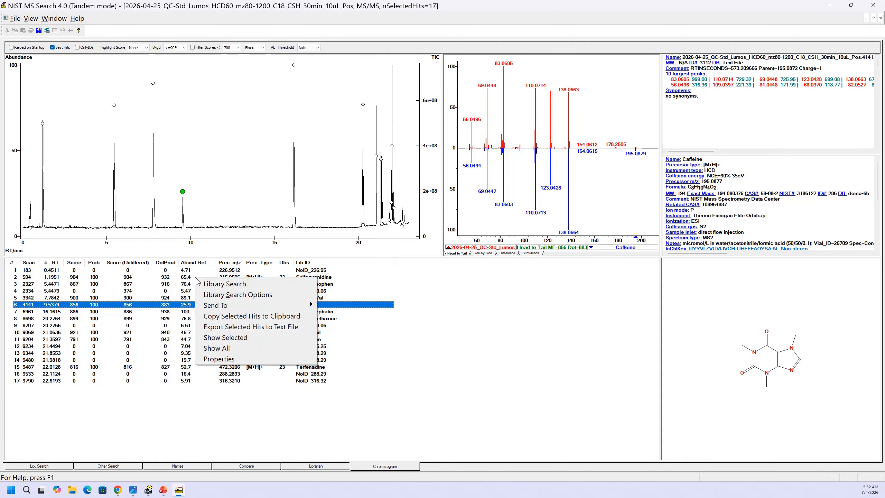
pyautogui.click(222, 348)
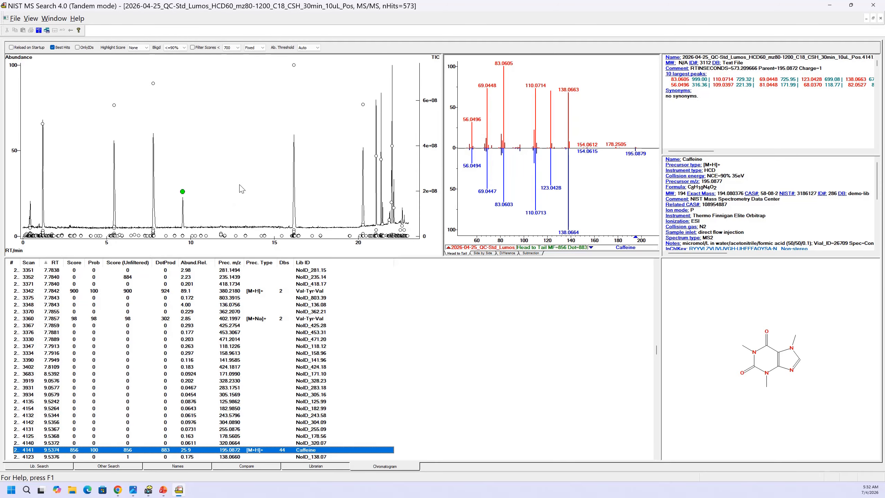
pyautogui.click(200, 265)
pyautogui.click(198, 265)
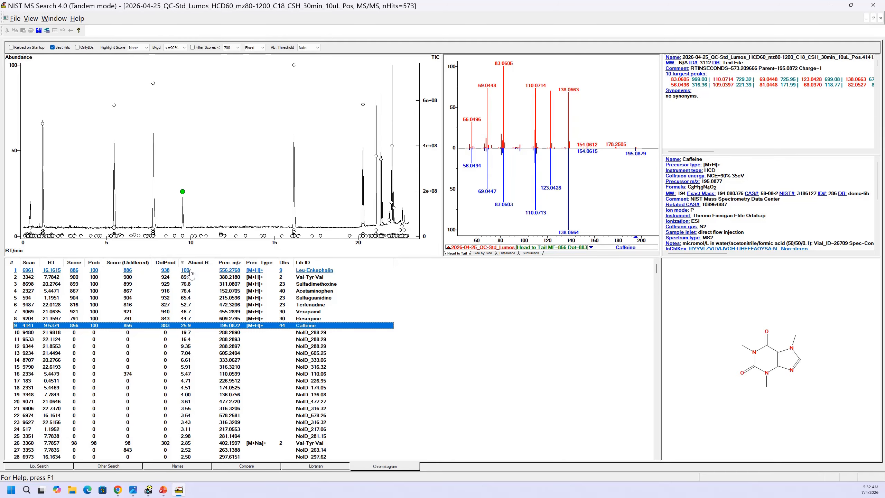
# - Select the 18 most abundant hits, from Leu-Enkephalin down to NoID_174.05, and show only those selected
pyautogui.click(190, 272)
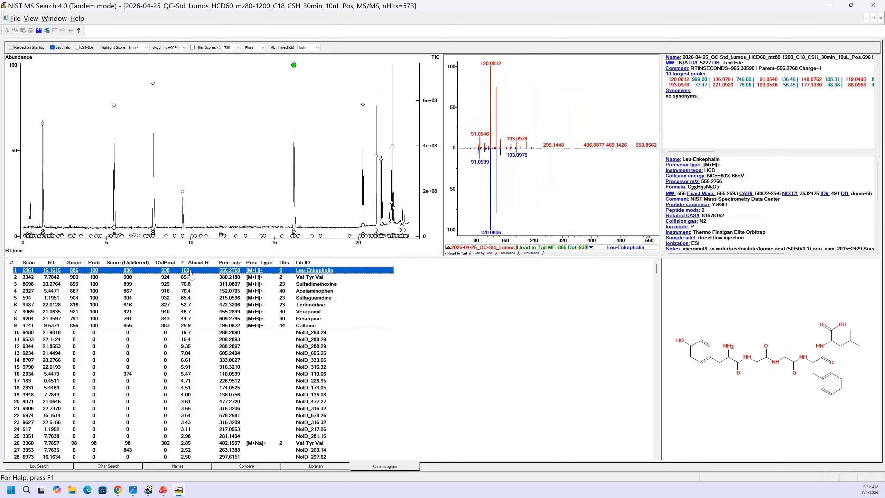
pyautogui.keyDown('shift'); pyautogui.click(188, 388); pyautogui.keyUp('shift')
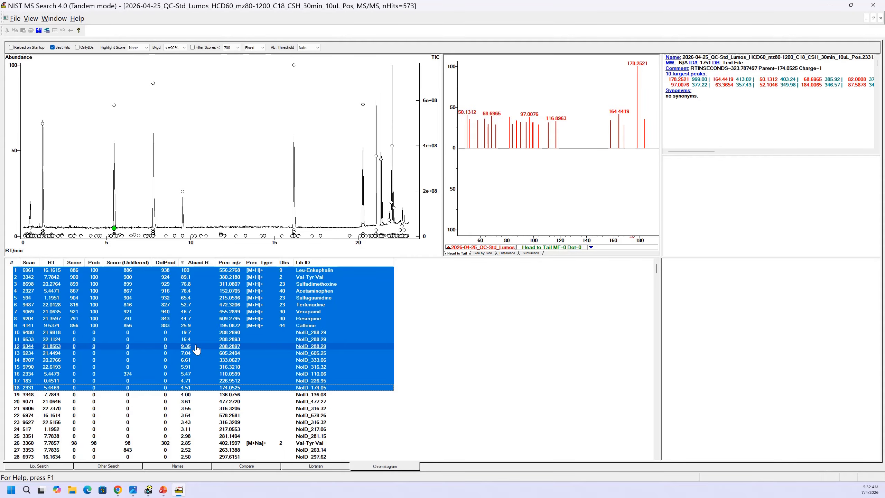
pyautogui.rightClick(213, 282)
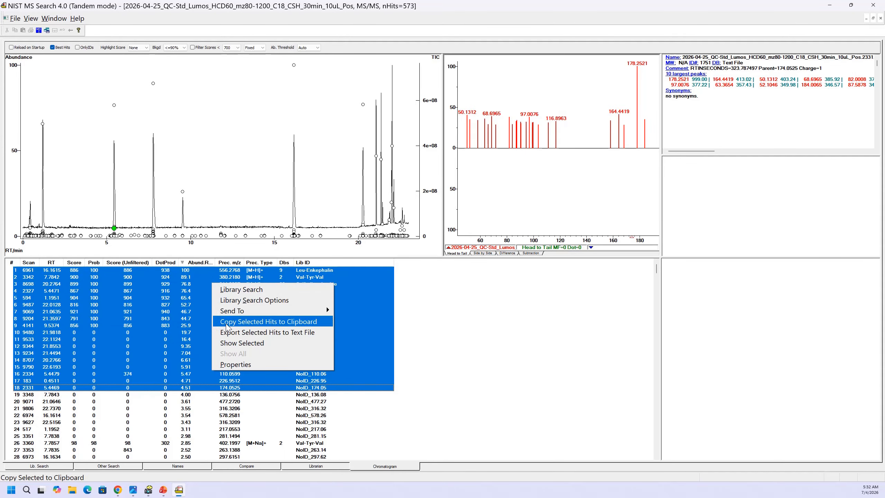
pyautogui.click(230, 343)
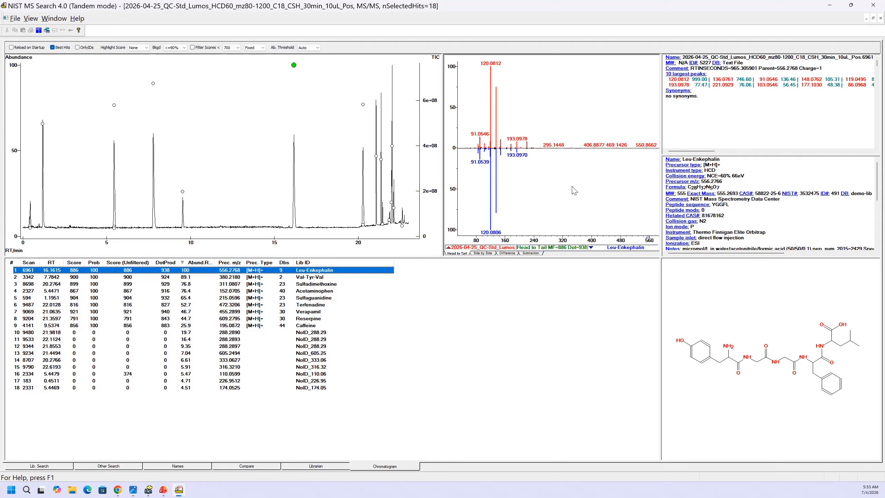
# - Turn on Structure on Plot in the Compare properties of the spectrum comparison plot
pyautogui.rightClick(551, 176)
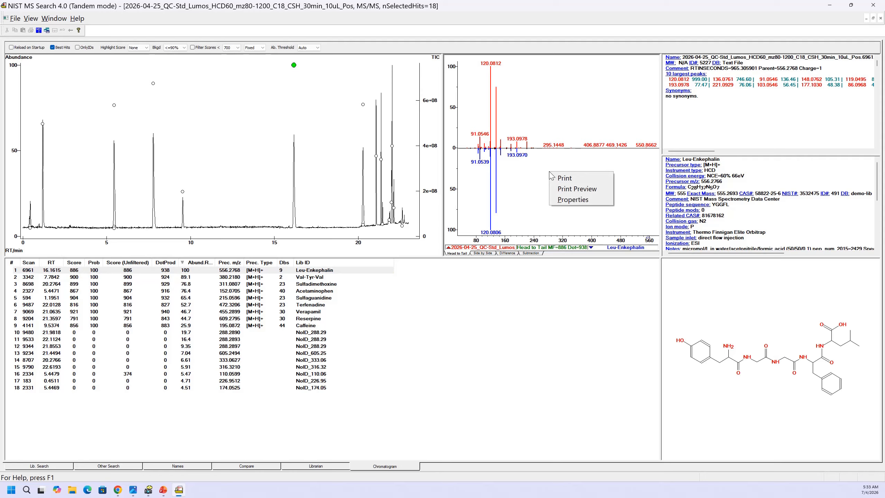
pyautogui.click(565, 200)
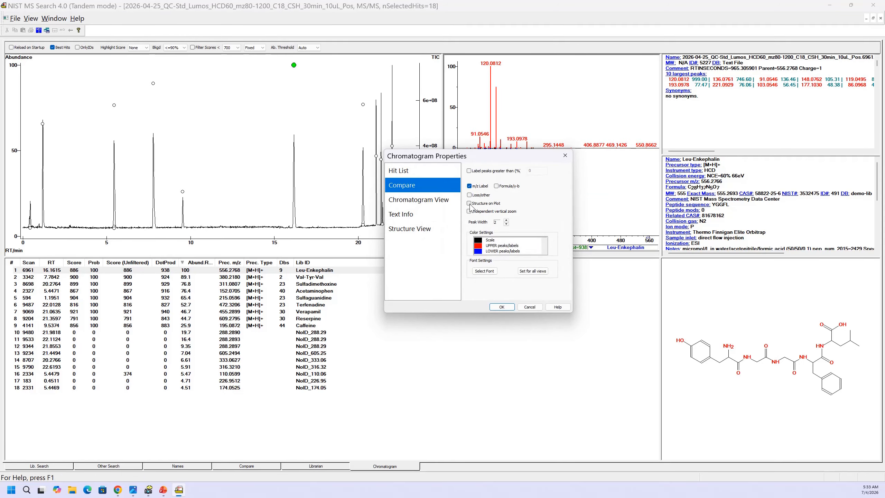
pyautogui.click(505, 306)
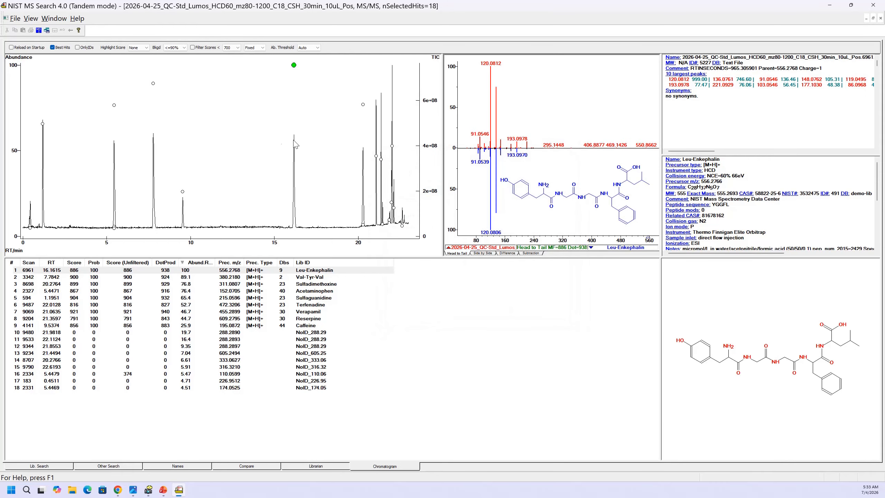
# - Review the comparison plots with structures from the Acetaminophen peak down the hit list to Reserpine, then go back to Terfenadine
pyautogui.click(114, 106)
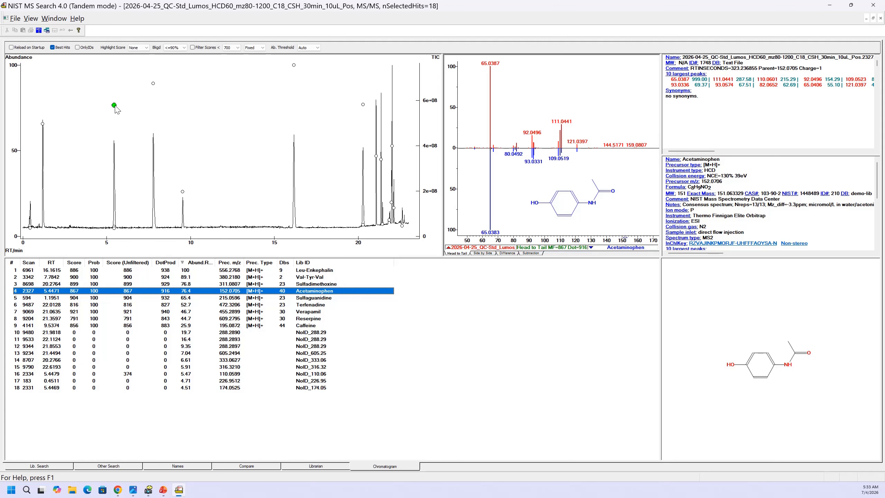
pyautogui.press('Down')
pyautogui.press('Down')
pyautogui.press('Down')
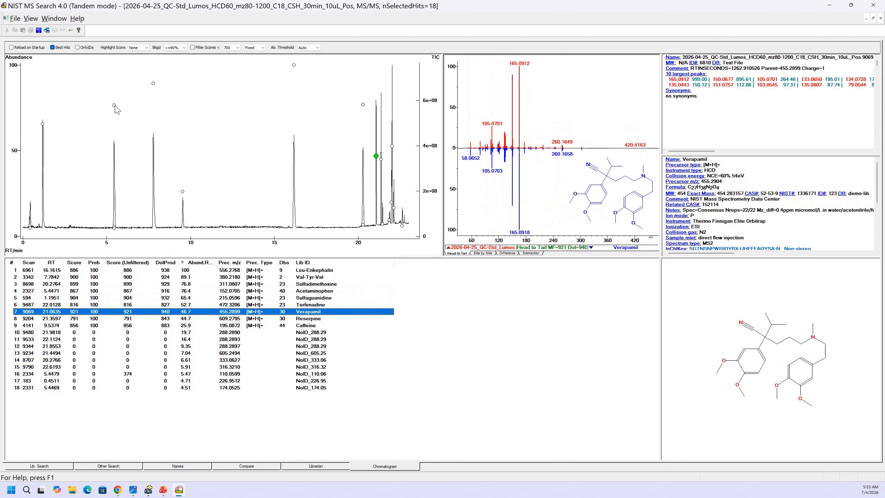
pyautogui.press('Down')
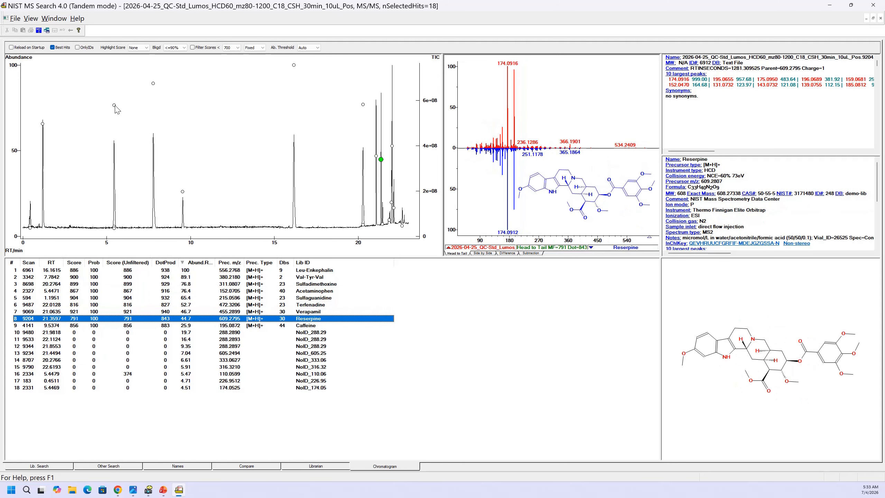
pyautogui.press('Up')
pyautogui.press('Up')
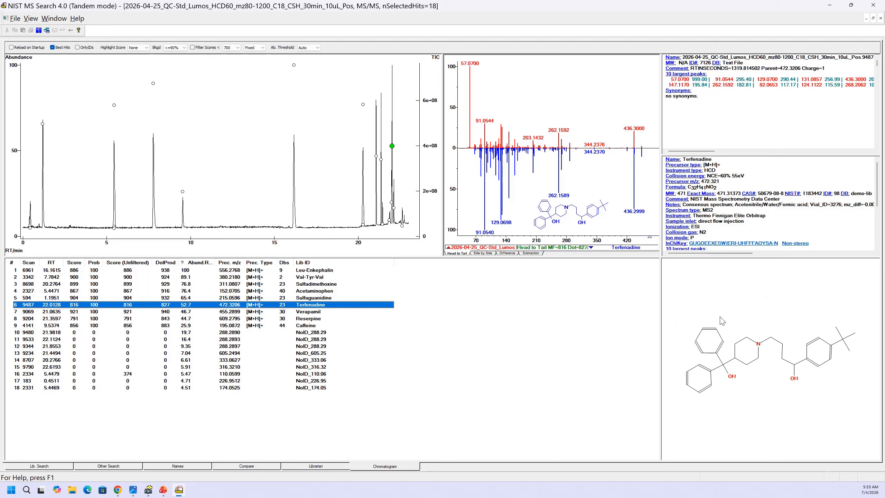
# - View Terfenadine's library structure in a separate window, move that window slightly, and close it
pyautogui.click(56, 19)
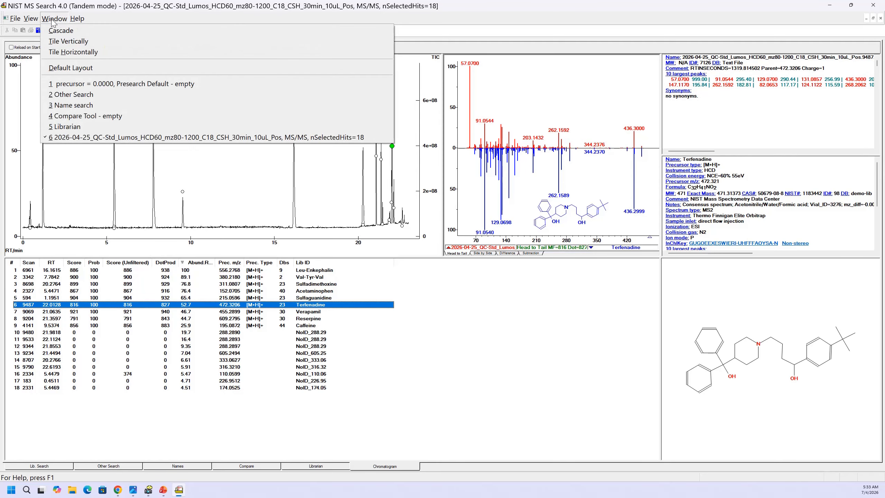
pyautogui.moveTo(35, 20)
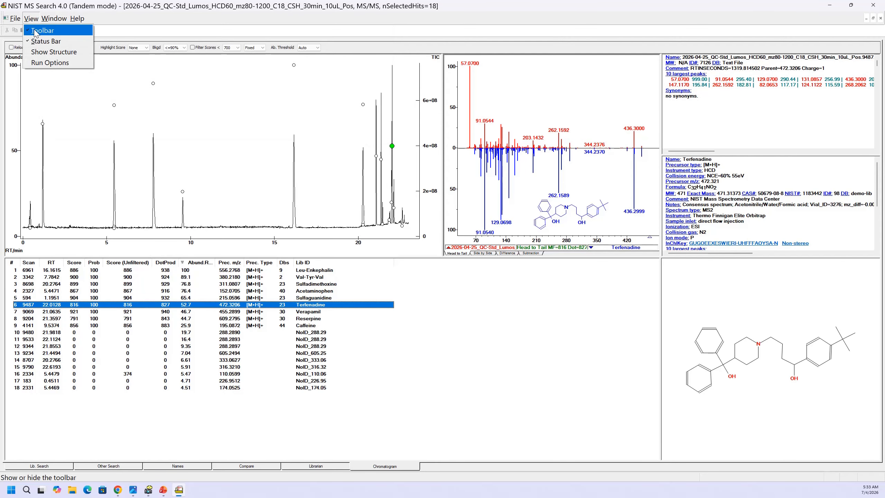
pyautogui.click(48, 53)
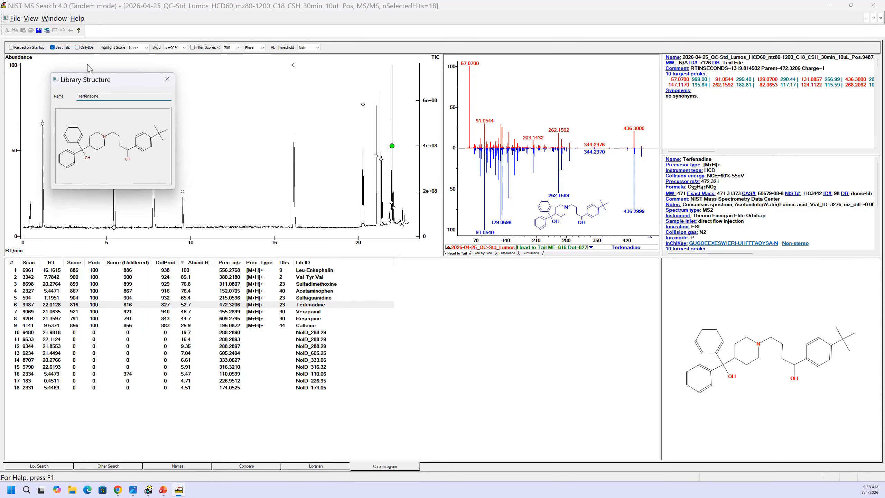
pyautogui.moveTo(128, 82)
pyautogui.mouseDown()
pyautogui.moveTo(364, 257)
pyautogui.moveTo(223, 69)
pyautogui.moveTo(132, 88)
pyautogui.mouseUp()
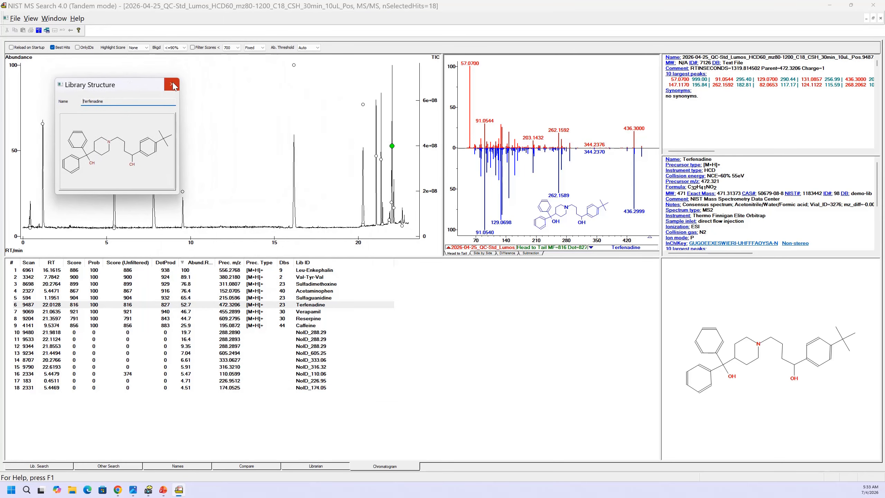
pyautogui.click(172, 84)
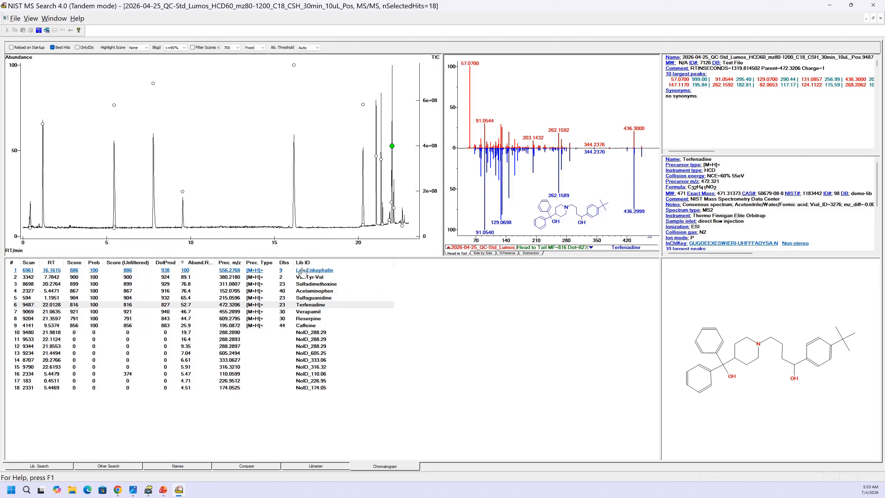
# - Show all hits again and sort the list by Score in descending order
pyautogui.rightClick(185, 305)
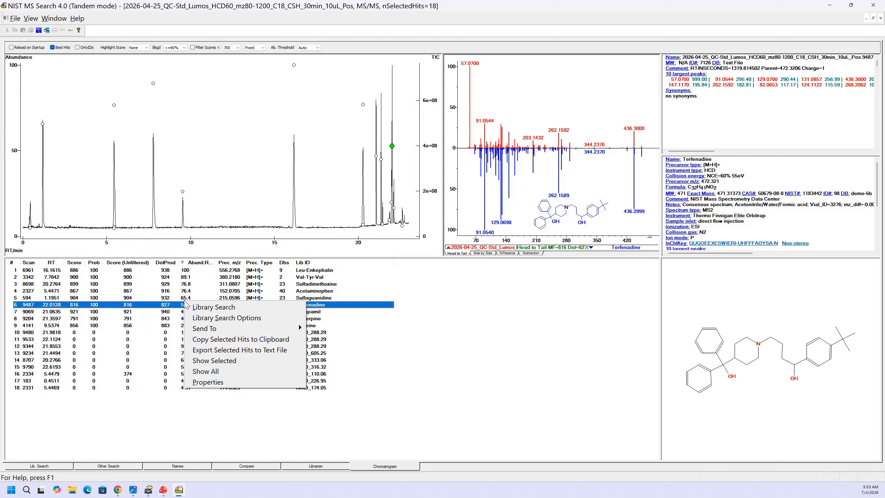
pyautogui.click(208, 370)
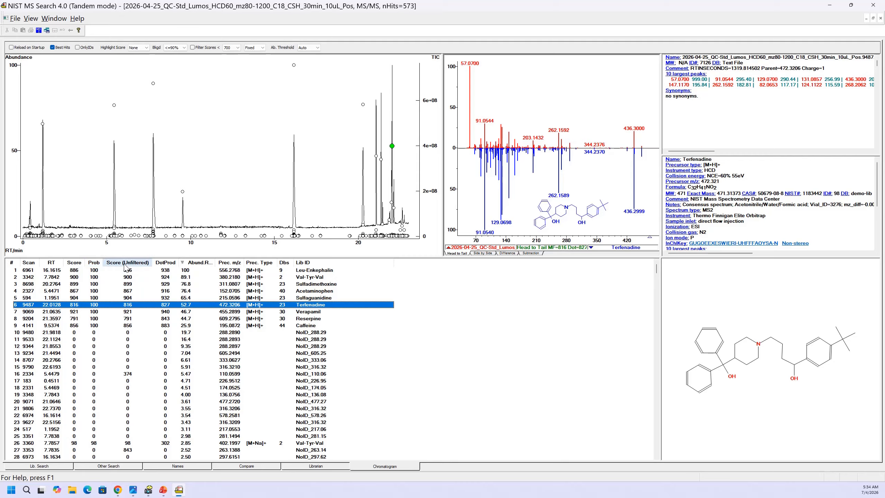
pyautogui.click(76, 263)
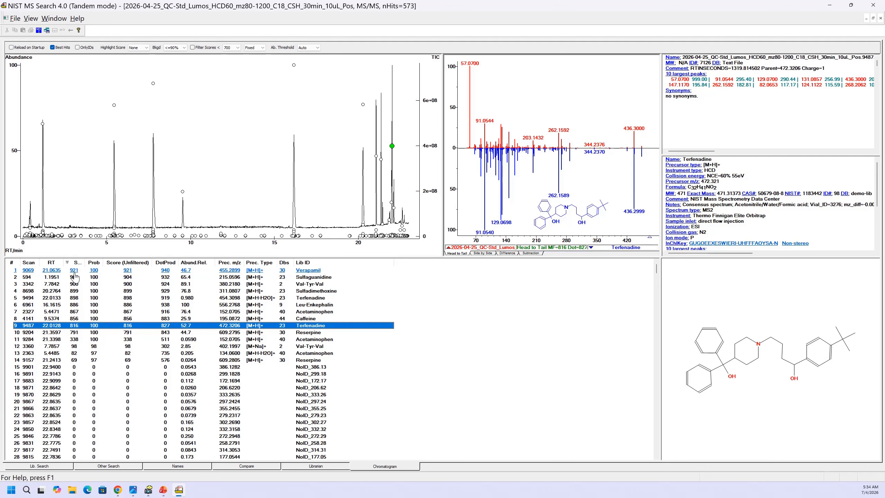
# - Select the 13 highest-scoring hits, from Verapamil down to the [M+H-H2O]+ Acetaminophen hit, and show only those selected
pyautogui.click(74, 271)
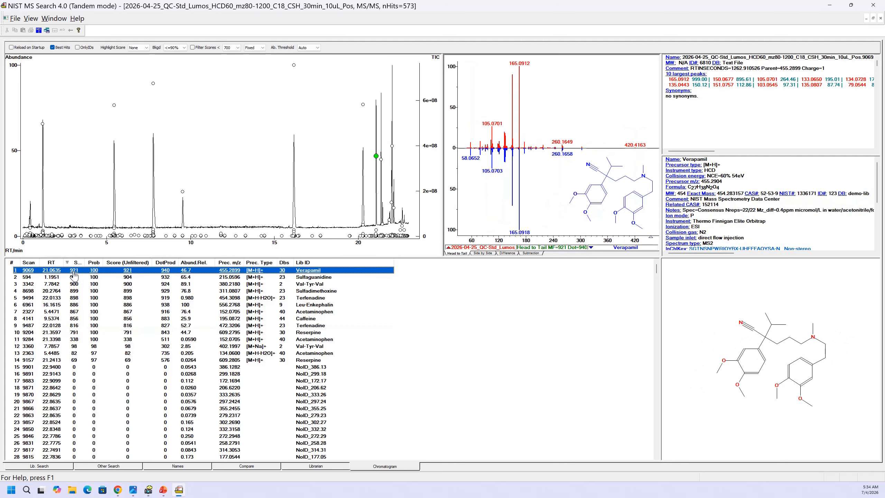
pyautogui.keyDown('shift'); pyautogui.click(74, 353); pyautogui.keyUp('shift')
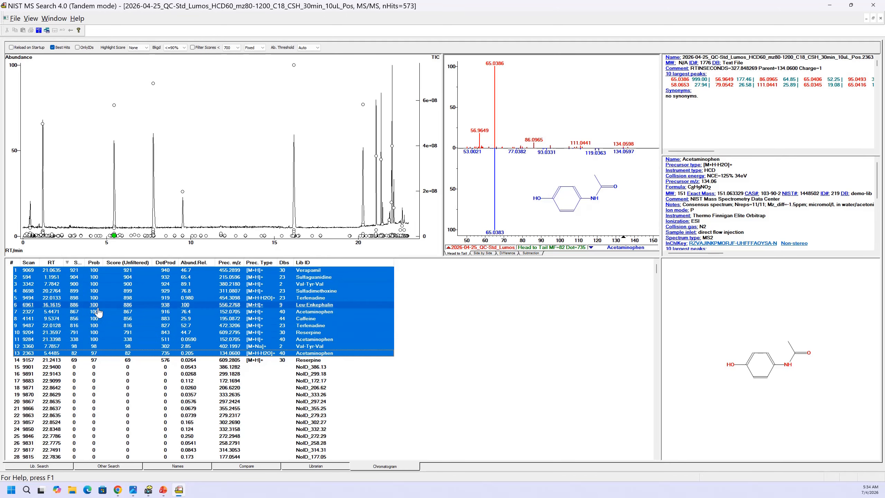
pyautogui.rightClick(97, 304)
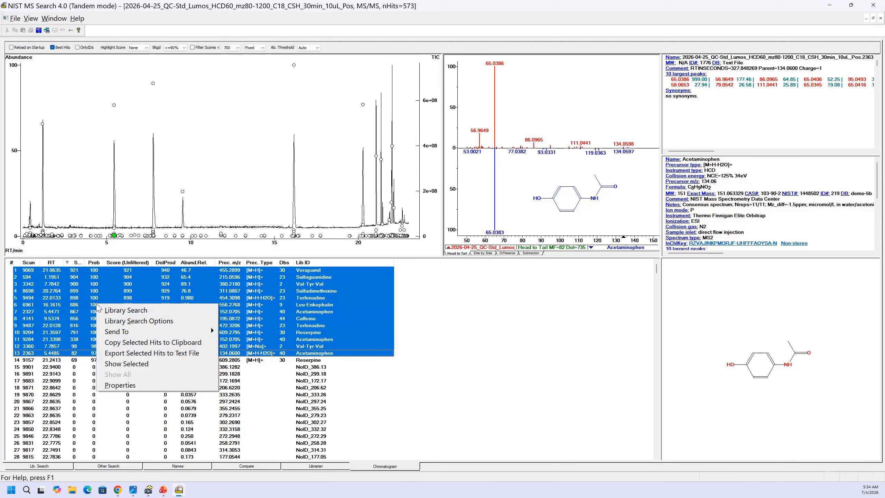
pyautogui.moveTo(137, 334)
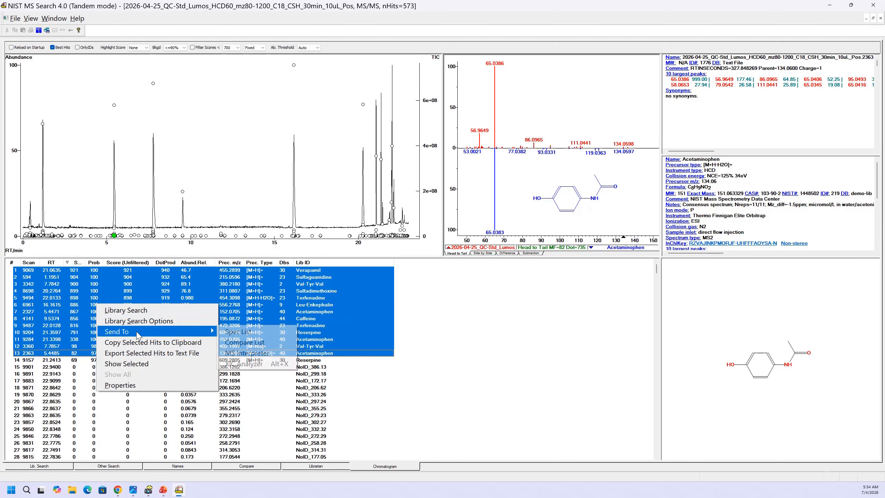
pyautogui.click(127, 363)
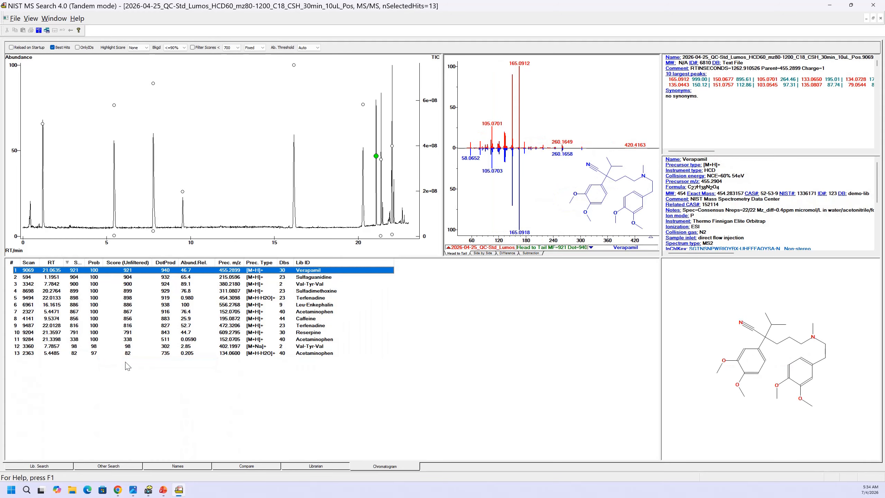
# - Select the Sulfaguanidine peak in the chromatogram and sort the hits by scan number in ascending order
pyautogui.click(43, 124)
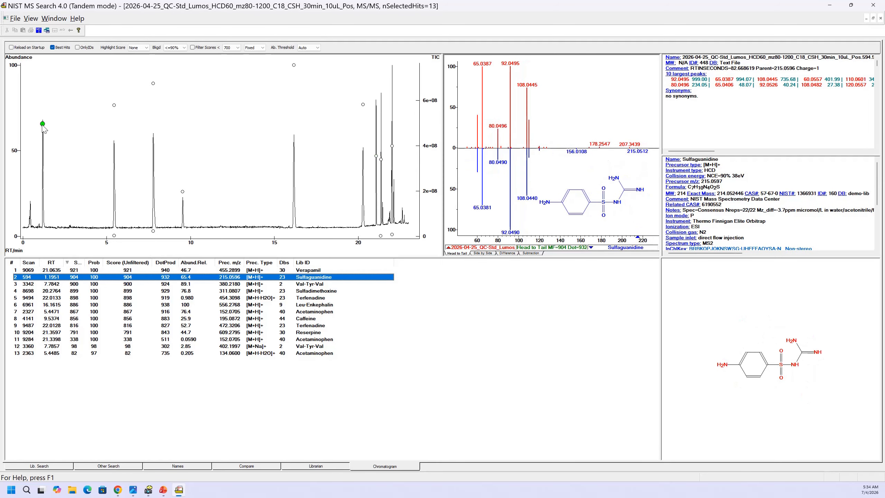
pyautogui.click(31, 262)
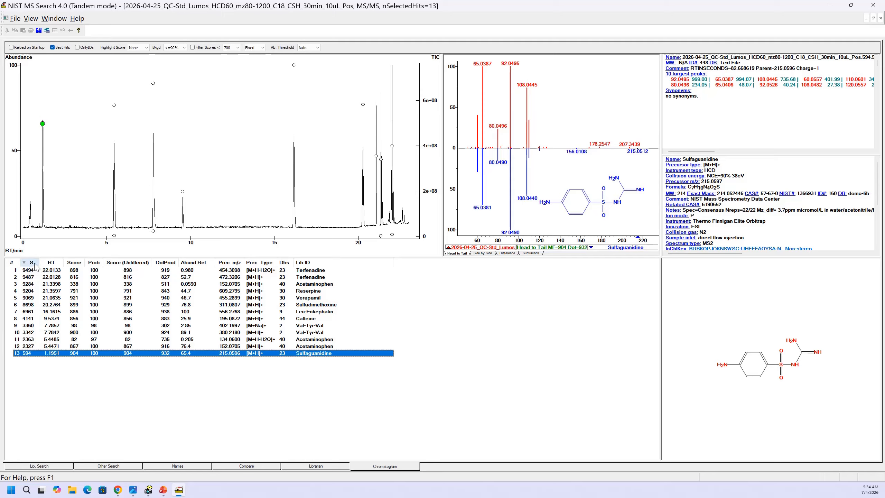
pyautogui.click(31, 263)
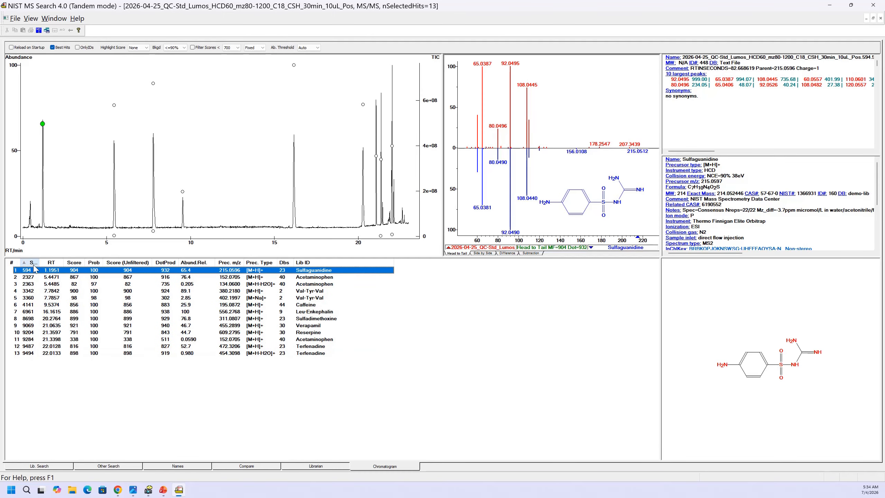
# - Step through the scan-ordered hits from Sulfaguanidine down to the [M+H]+ Acetaminophen hit at scan 9284, comparing each spectrum with its library match
pyautogui.click(42, 125)
pyautogui.press('Down')
pyautogui.press('Down')
pyautogui.press('Down')
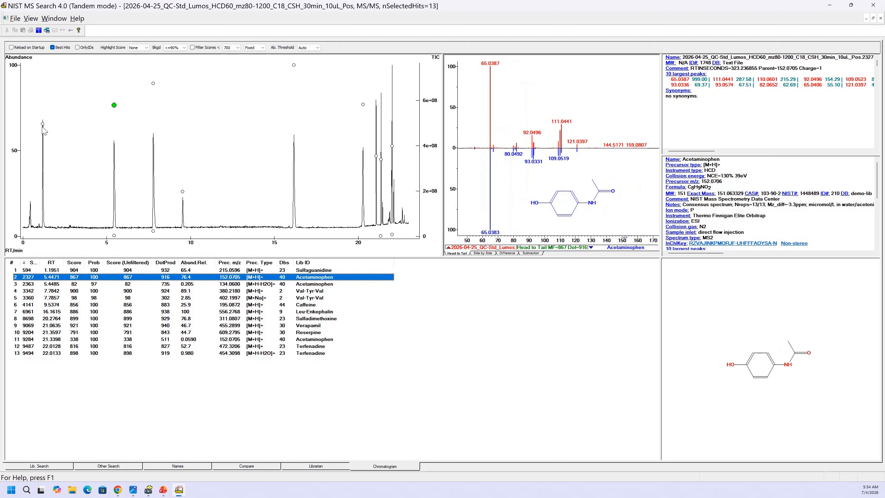
pyautogui.press('Down')
pyautogui.press('Down')
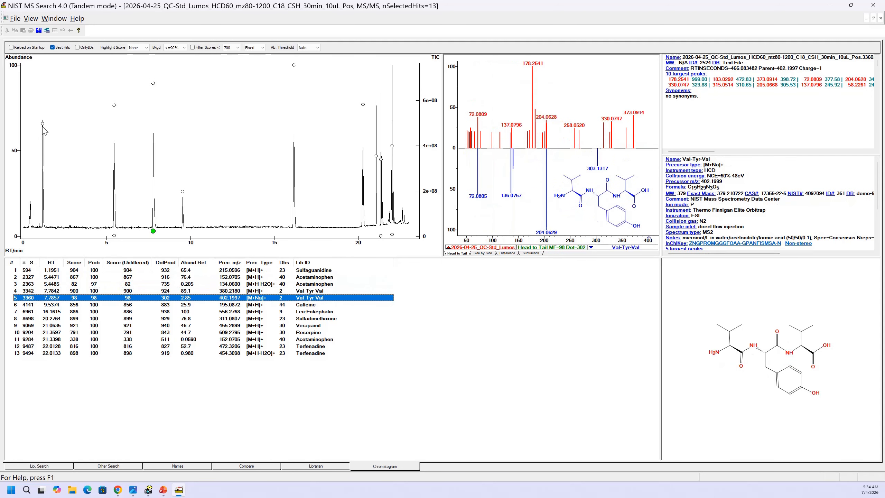
pyautogui.press('Down')
pyautogui.press('Down')
pyautogui.press('Down')
pyautogui.press('Down')
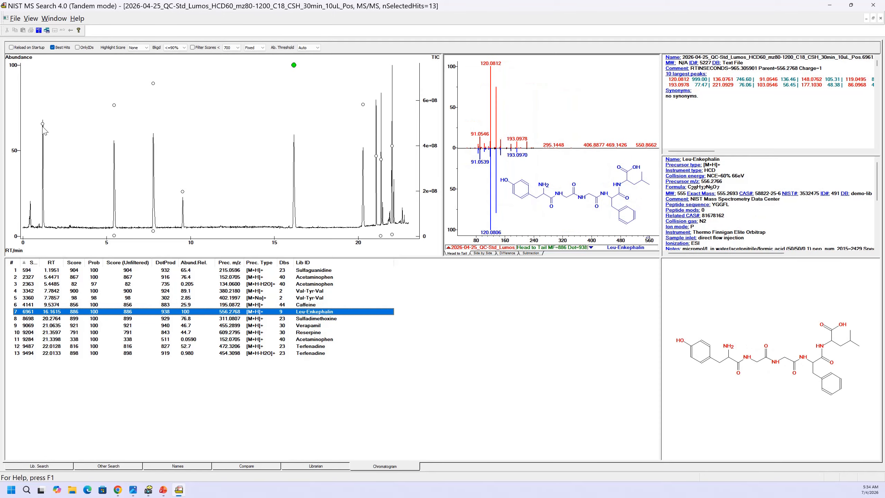
pyautogui.press('Down')
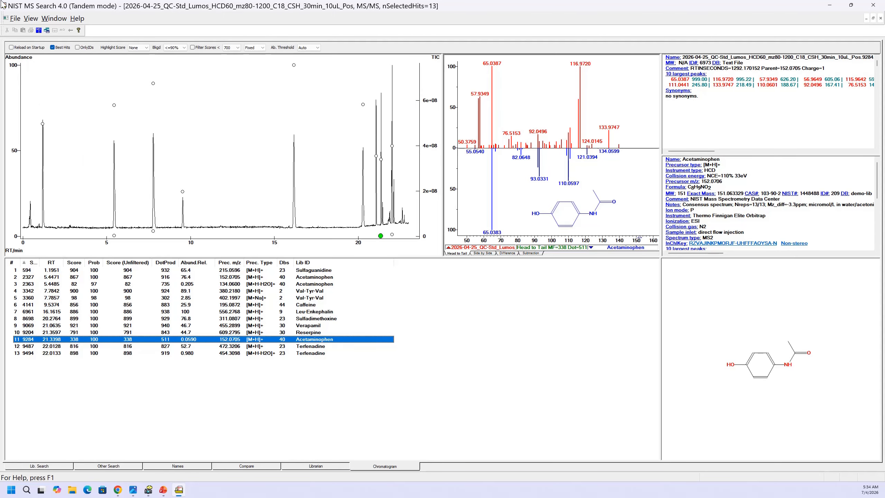
# - Open the settings for analyzing an MS/MS input file and view the options for treating spectra without a charge
pyautogui.click(16, 19)
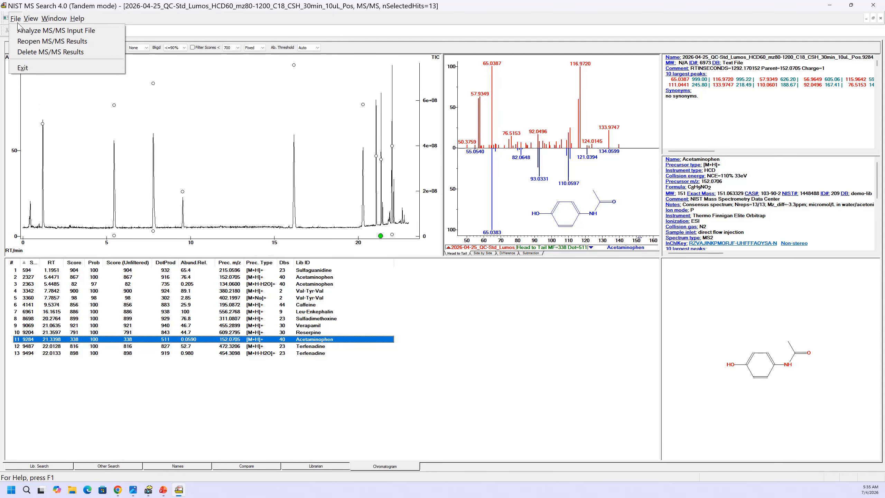
pyautogui.click(21, 32)
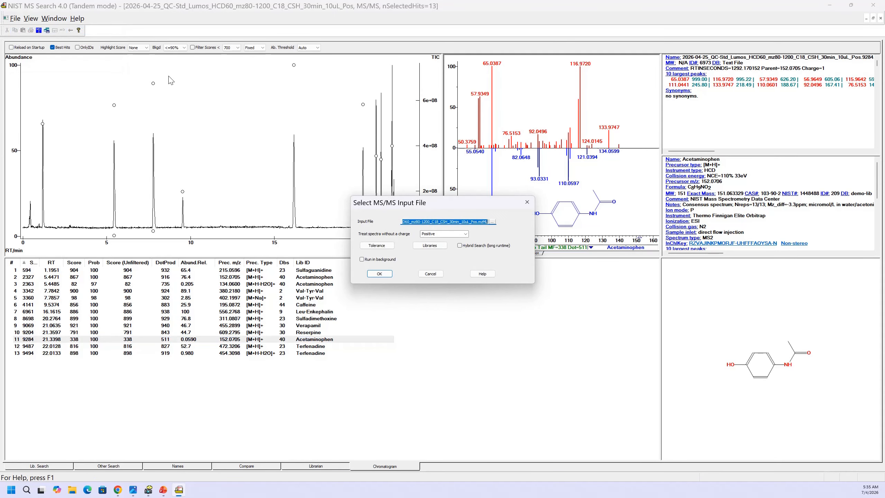
pyautogui.click(465, 234)
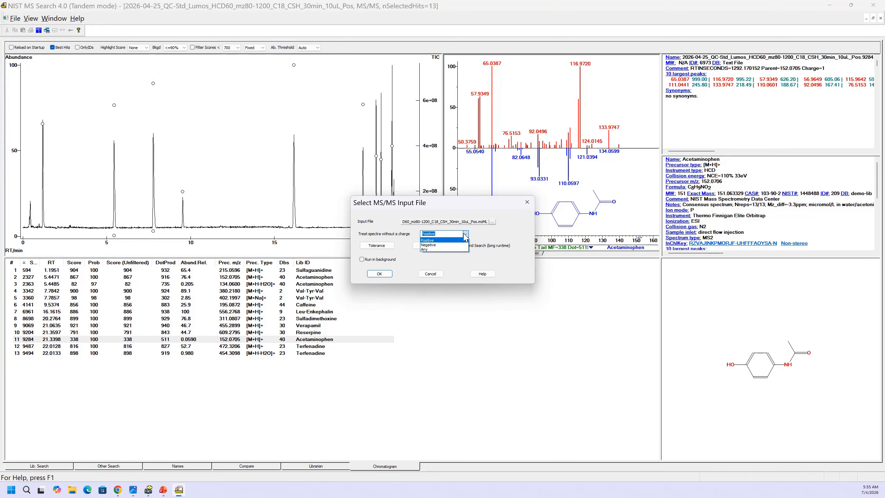
pyautogui.click(465, 235)
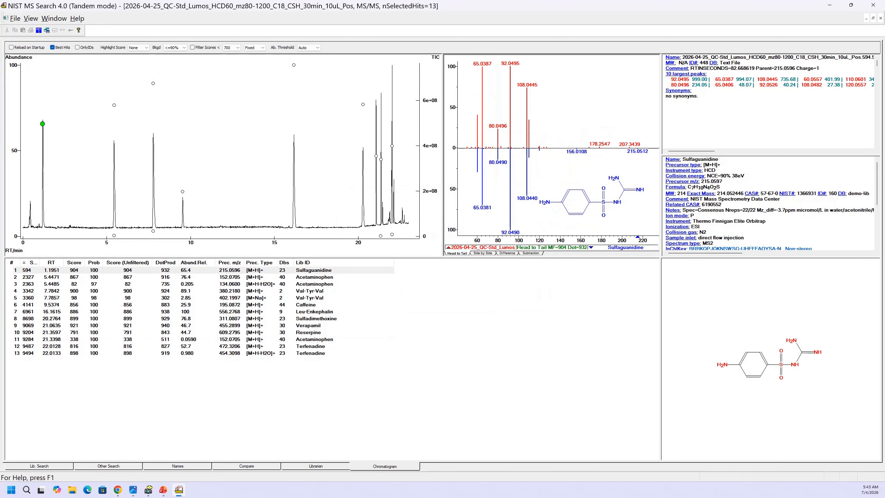
# - Show all hits again and briefly try limiting the list to identified hits only
pyautogui.rightClick(232, 286)
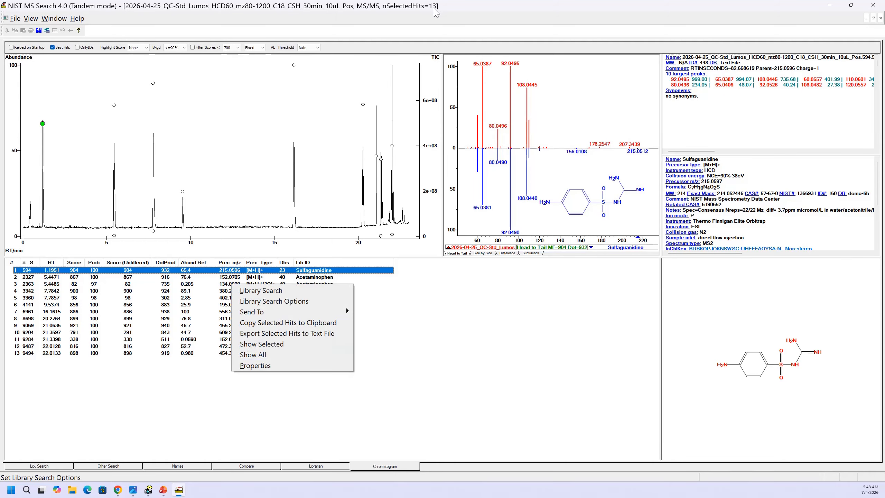
pyautogui.click(257, 359)
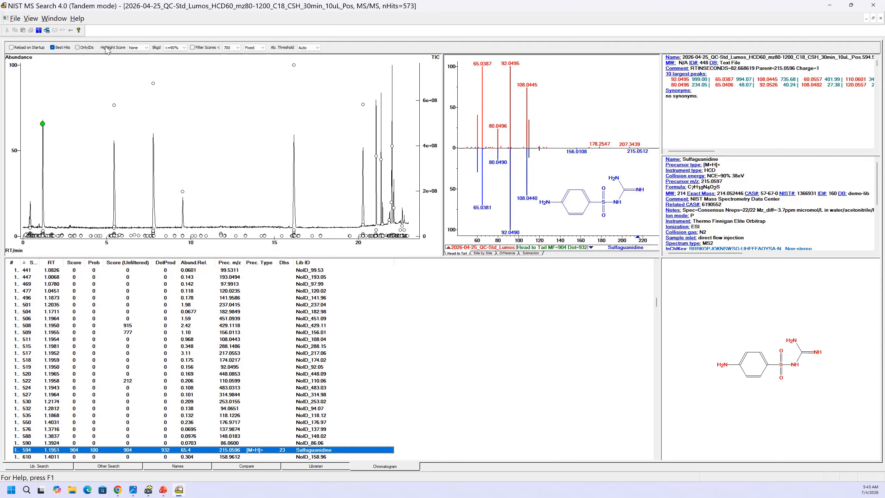
pyautogui.click(77, 47)
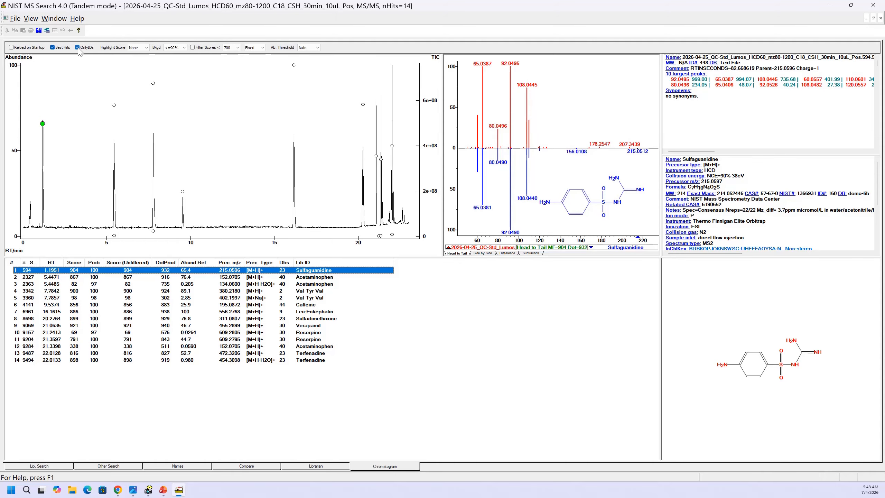
pyautogui.click(78, 48)
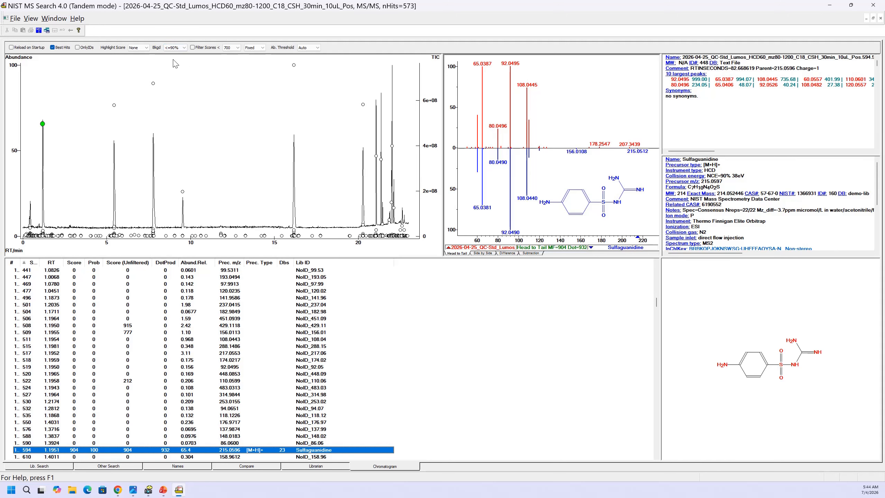
# - Try the background filter at Any, then return it to <=90%
pyautogui.click(184, 47)
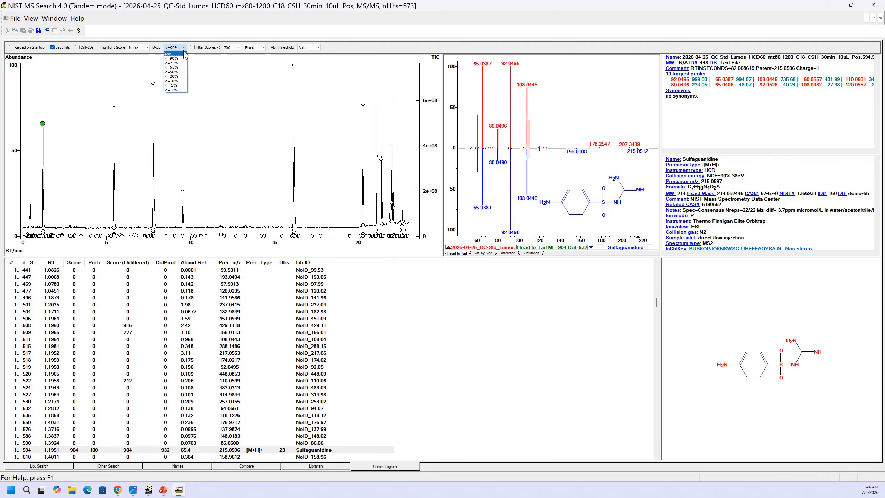
pyautogui.click(169, 54)
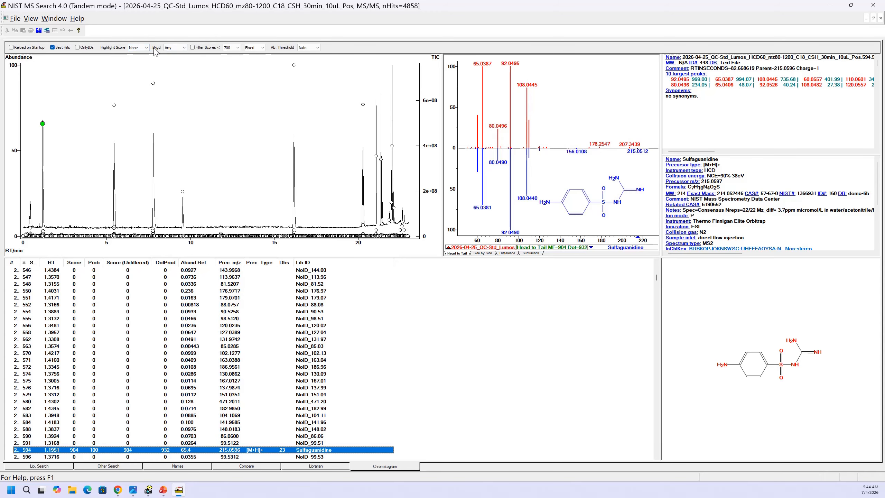
pyautogui.click(185, 48)
pyautogui.click(180, 59)
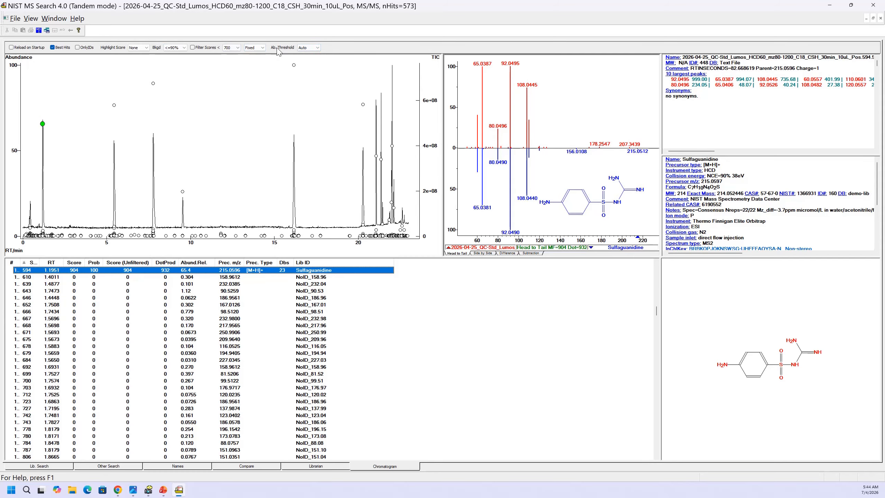
# - Try an abundance threshold of 1%, then return it to Auto
pyautogui.click(318, 48)
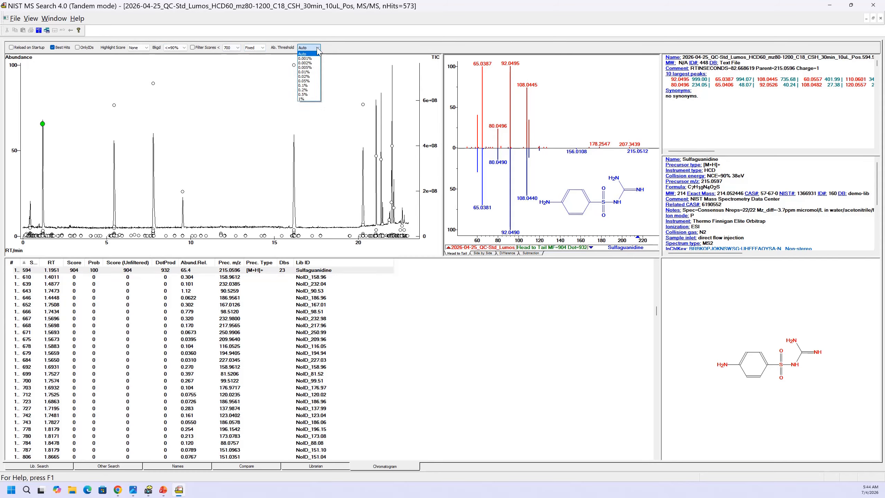
pyautogui.click(303, 99)
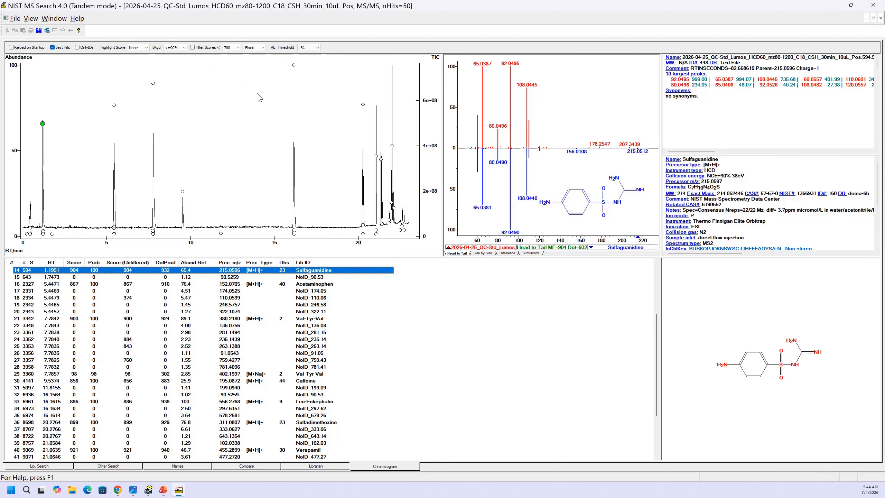
pyautogui.click(312, 47)
pyautogui.click(308, 54)
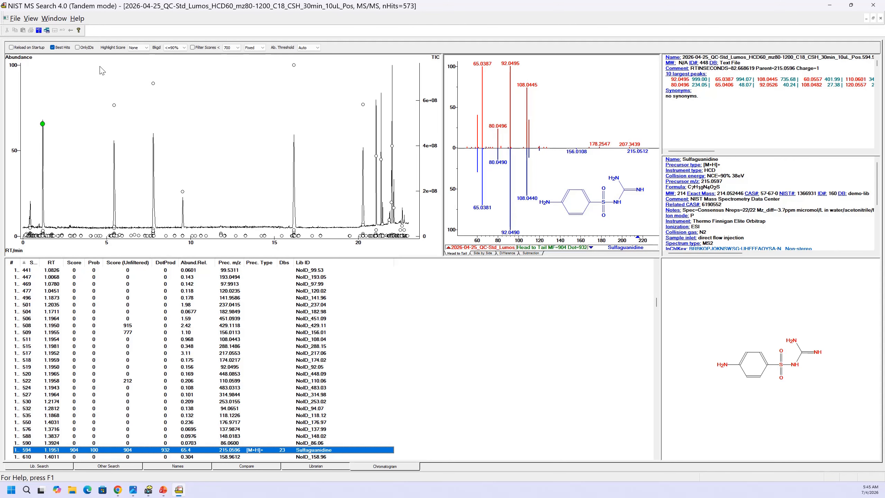
# - Zoom the chromatogram to about 4.5 to 10.3 minutes, then restore its full range
pyautogui.moveTo(100, 72); pyautogui.dragTo(195, 241)
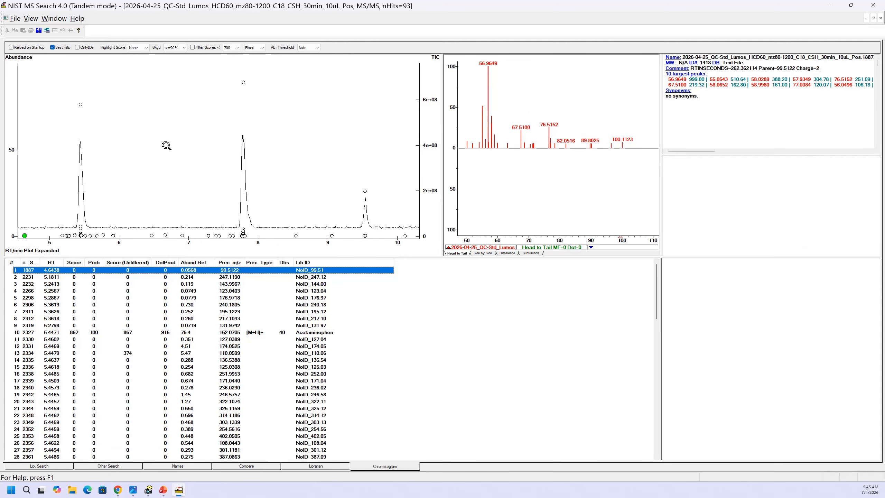
pyautogui.click(157, 87)
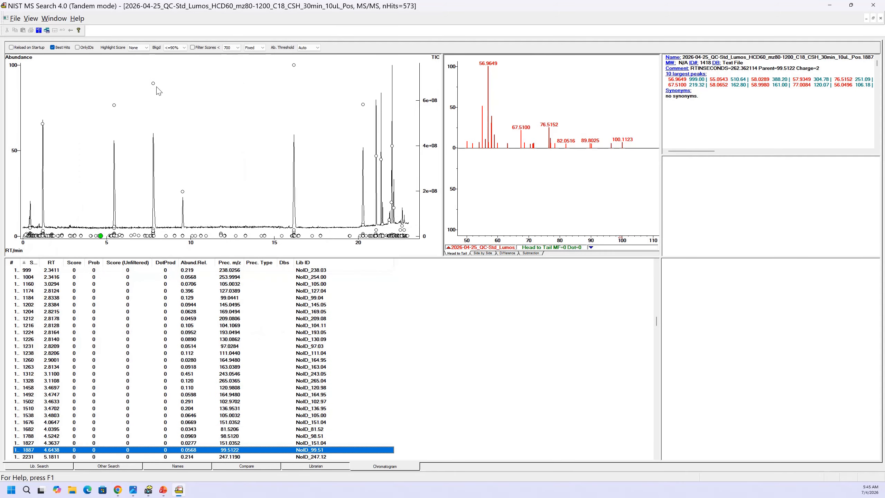
pyautogui.rightClick(157, 87)
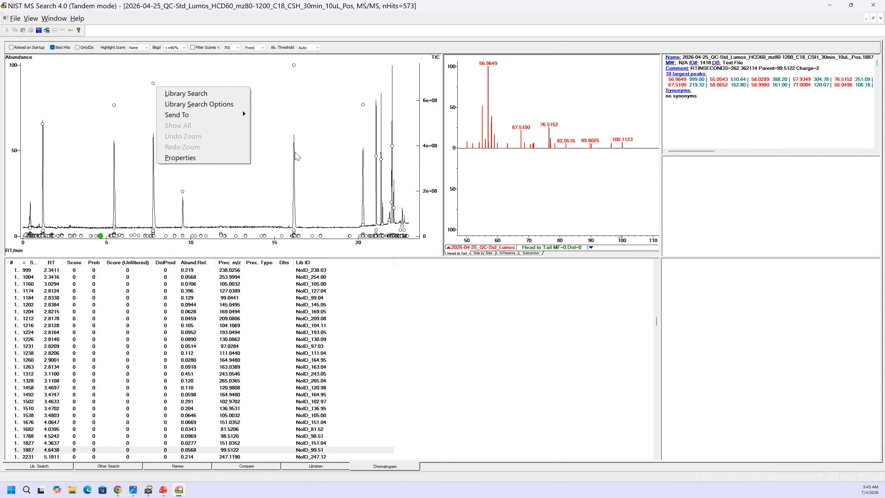
pyautogui.click(267, 94)
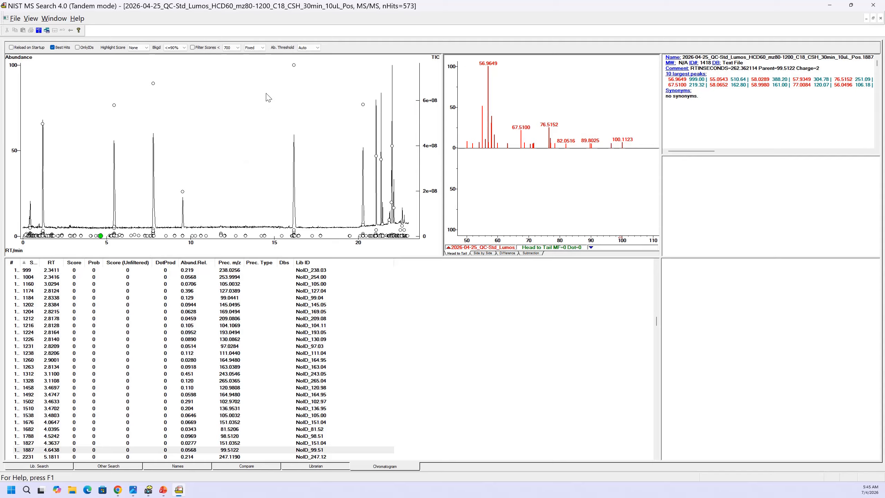
# - Select the Sulfadimethoxine peak in the chromatogram, widen the Score column slightly, and limit the list to identified hits only
pyautogui.click(362, 104)
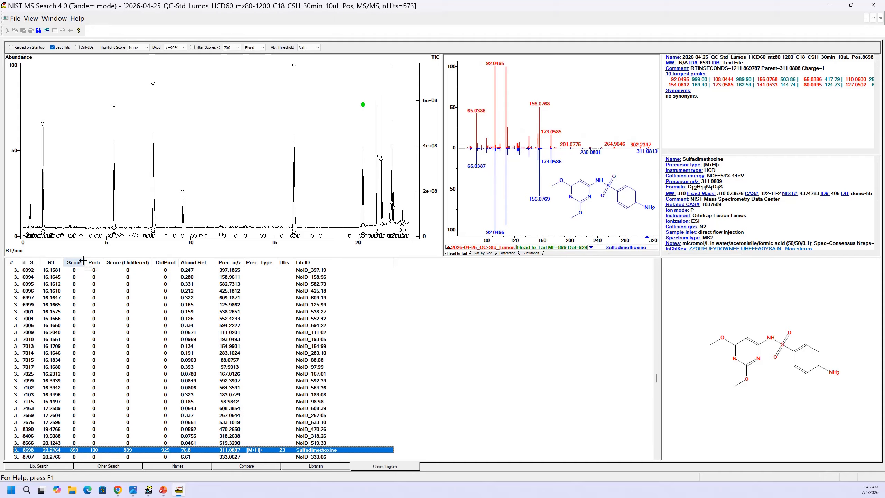
pyautogui.moveTo(84, 262); pyautogui.dragTo(90, 262)
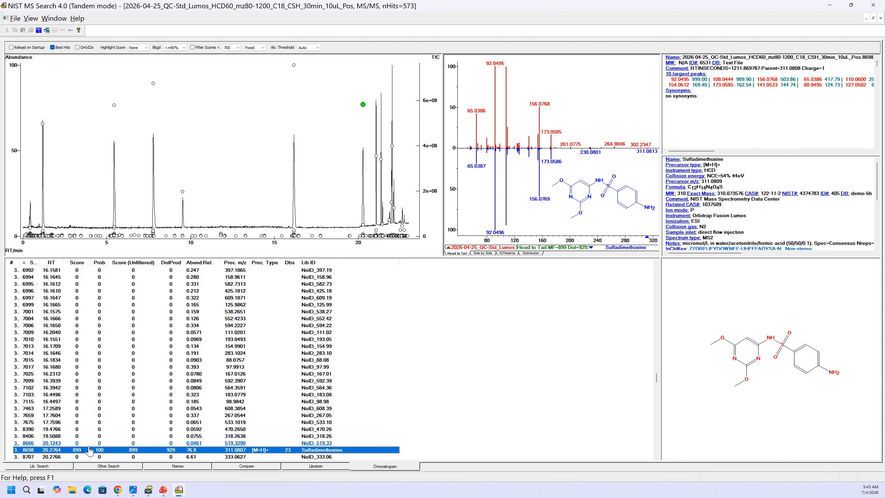
pyautogui.scroll(-3, 84, 452)
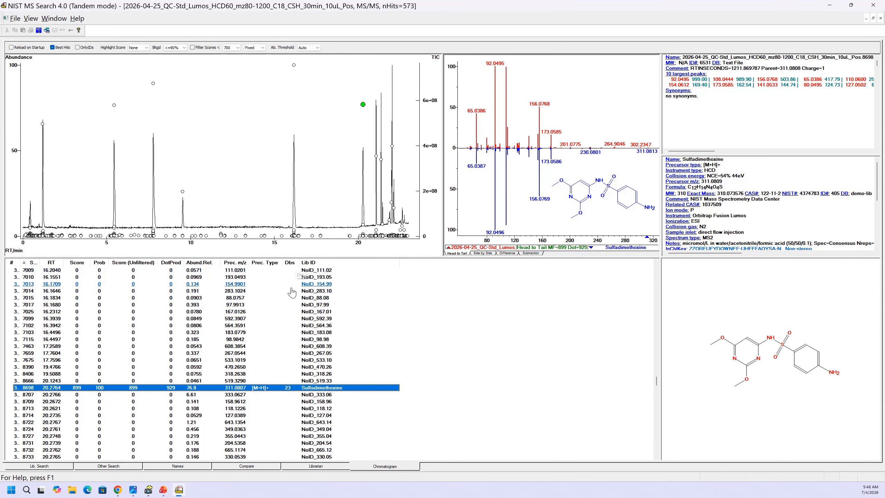
pyautogui.click(78, 47)
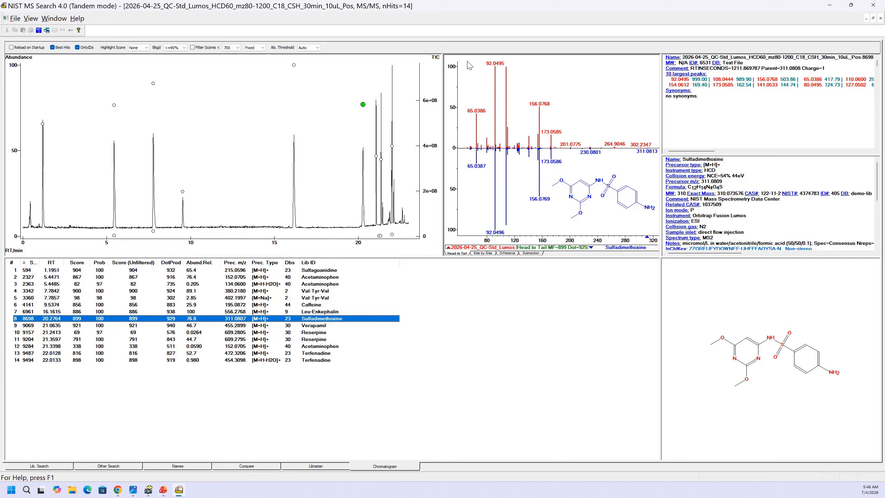
# - Inspect the Sulfadimethoxine match by zooming its spectra to about m/z 45 to 210, restoring the full range, and reading its library record
pyautogui.moveTo(467, 61); pyautogui.dragTo(573, 238)
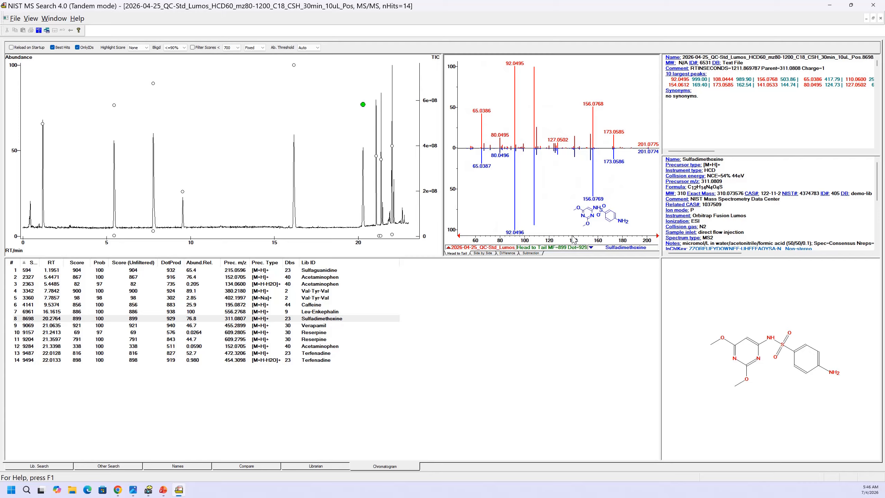
pyautogui.rightClick(554, 95)
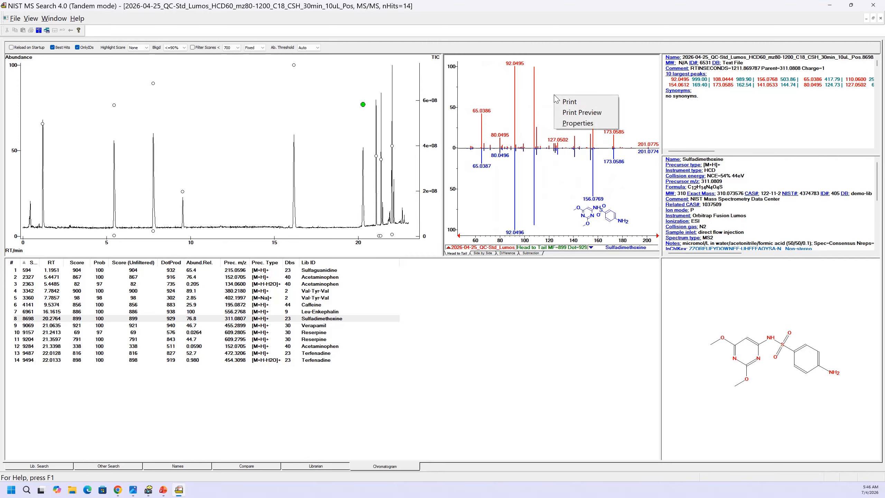
pyautogui.click(544, 81)
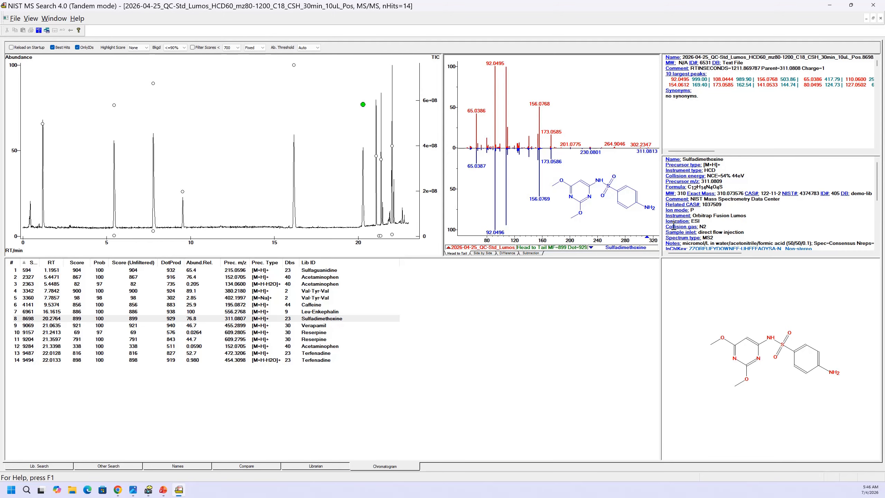
pyautogui.scroll(-1, 672, 213)
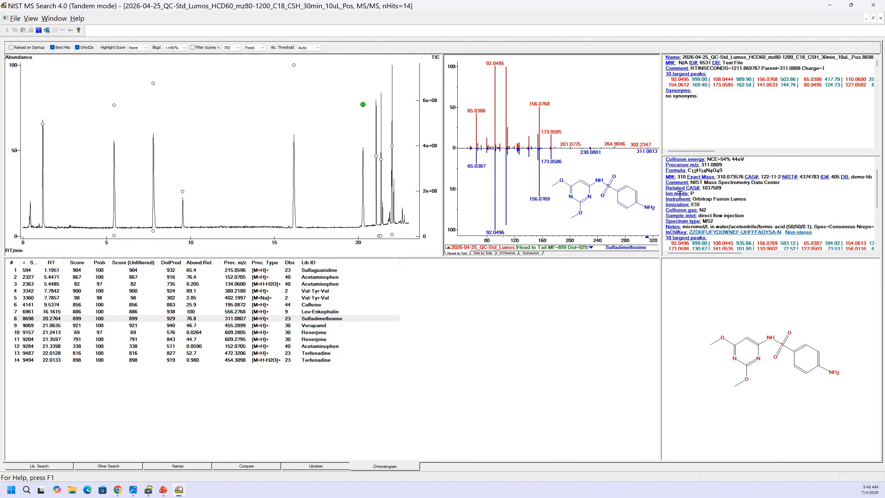
pyautogui.scroll(-2, 679, 194)
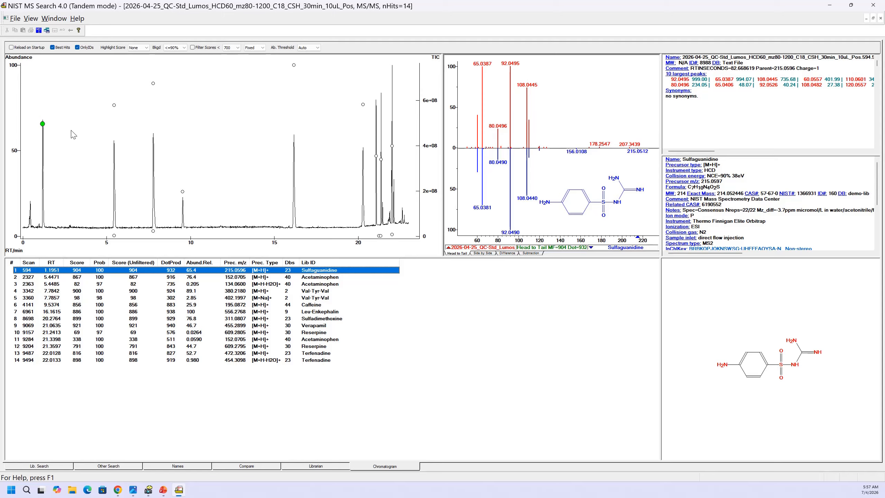
# - Start a new MS/MS input file analysis and remove mona_lcmsms, ms_dial_neg_v19 and ms_dial_pos_v19 from its included libraries
pyautogui.click(16, 19)
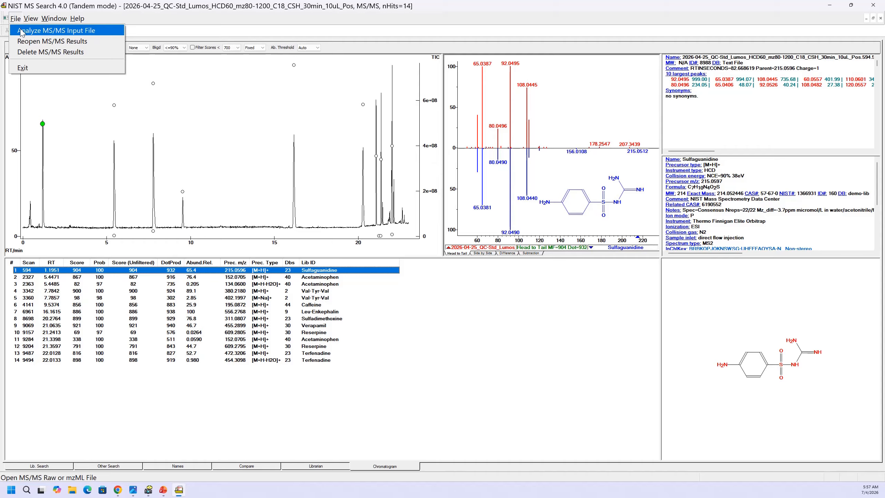
pyautogui.click(21, 33)
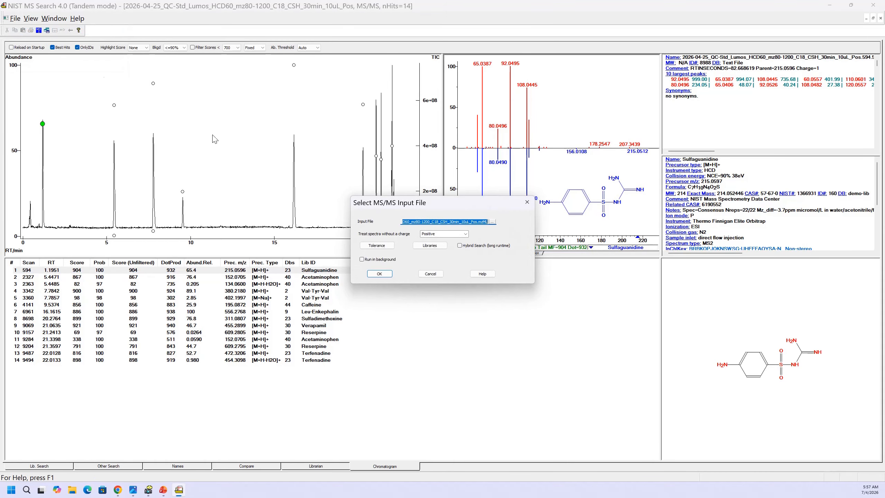
pyautogui.click(422, 248)
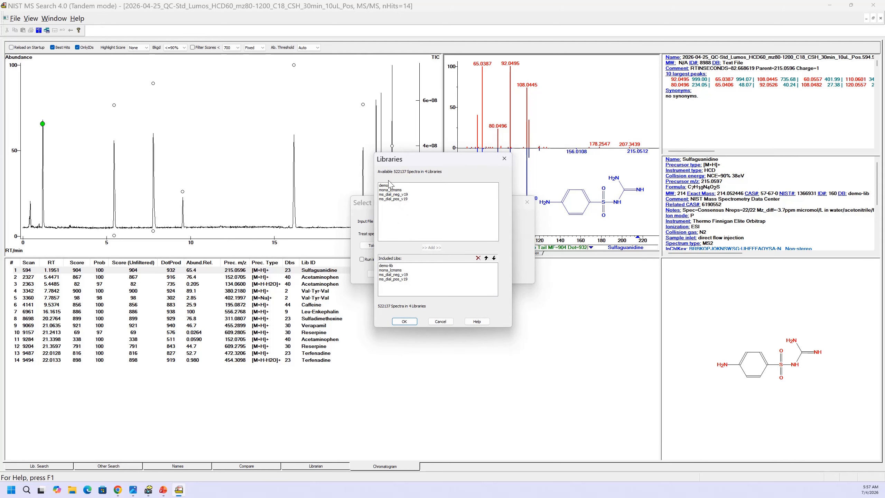
pyautogui.click(400, 265)
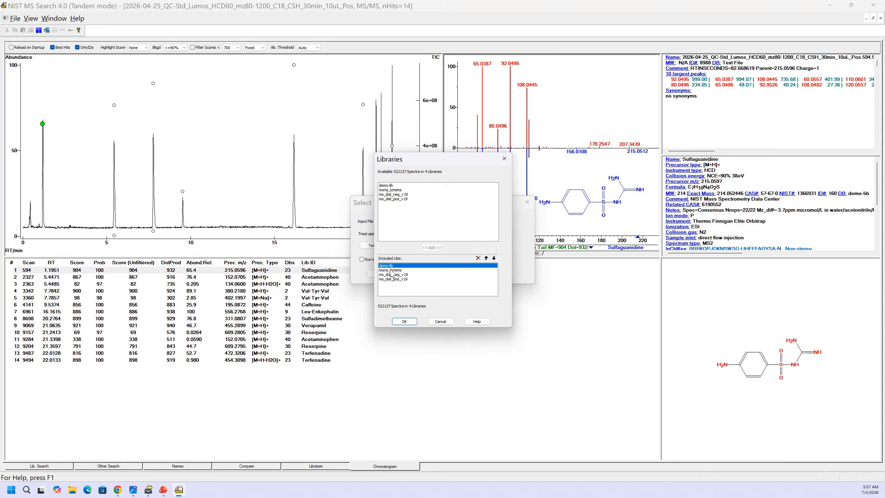
pyautogui.click(391, 271)
pyautogui.keyDown('shift'); pyautogui.click(393, 279); pyautogui.keyUp('shift')
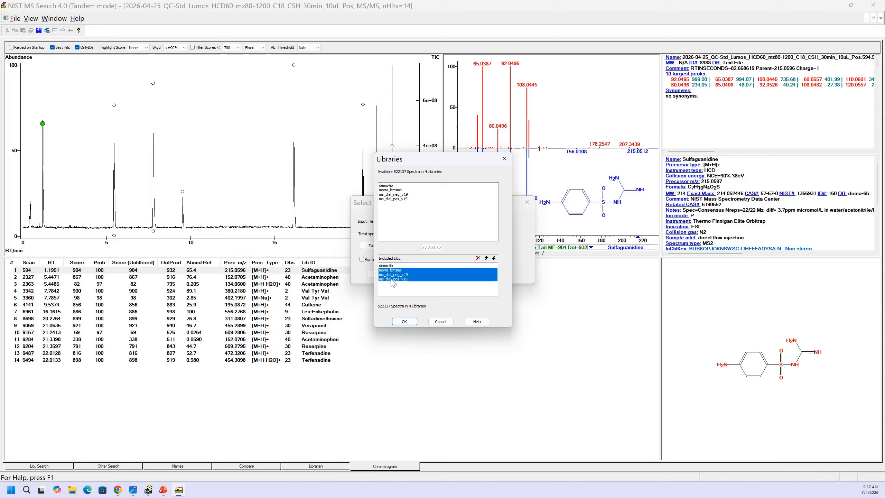
pyautogui.click(477, 258)
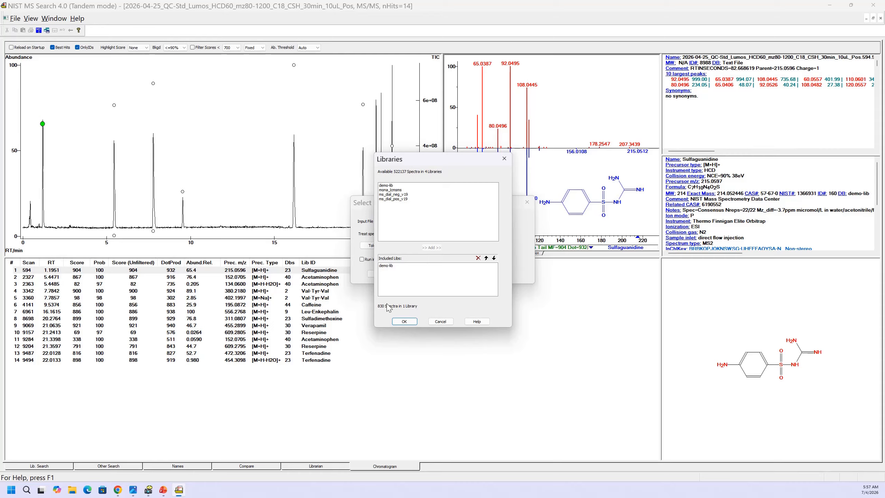
# - Add all four available libraries, from demo-lib through ms_dial_pos_v19, to the included libraries and accept the selection
pyautogui.click(384, 186)
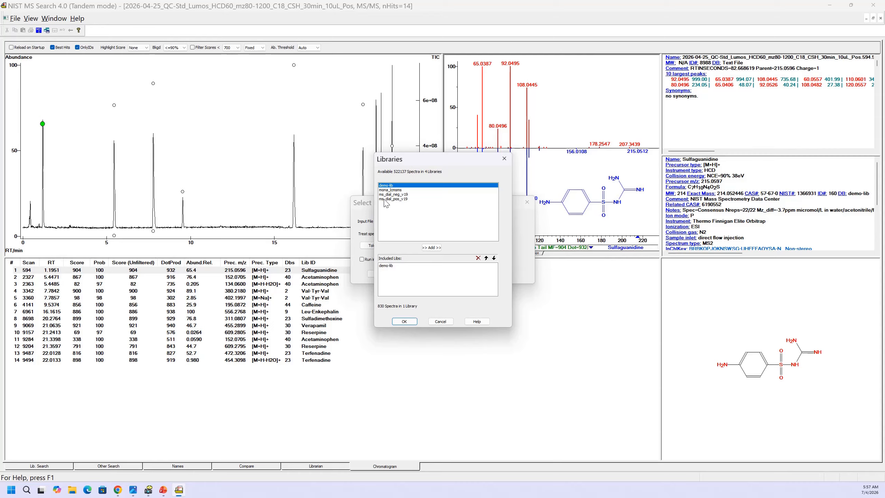
pyautogui.keyDown('shift'); pyautogui.click(385, 199); pyautogui.keyUp('shift')
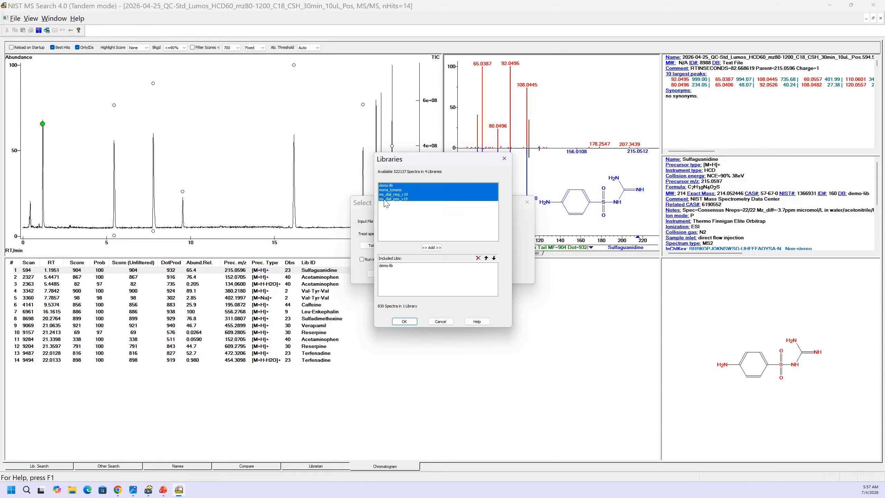
pyautogui.click(431, 248)
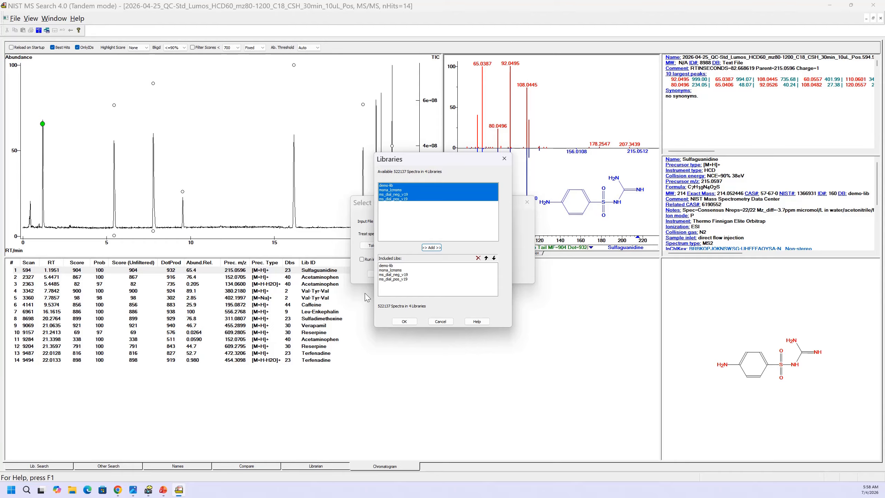
pyautogui.click(411, 322)
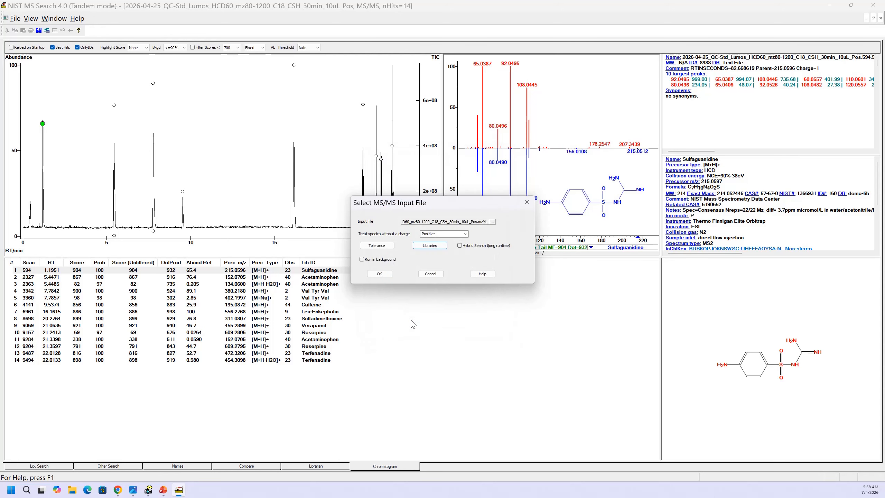
# - Check the m/z tolerances without changing them, choose ForTox_TestMix_AMSMS.mzML as the input file, and run the analysis
pyautogui.click(375, 246)
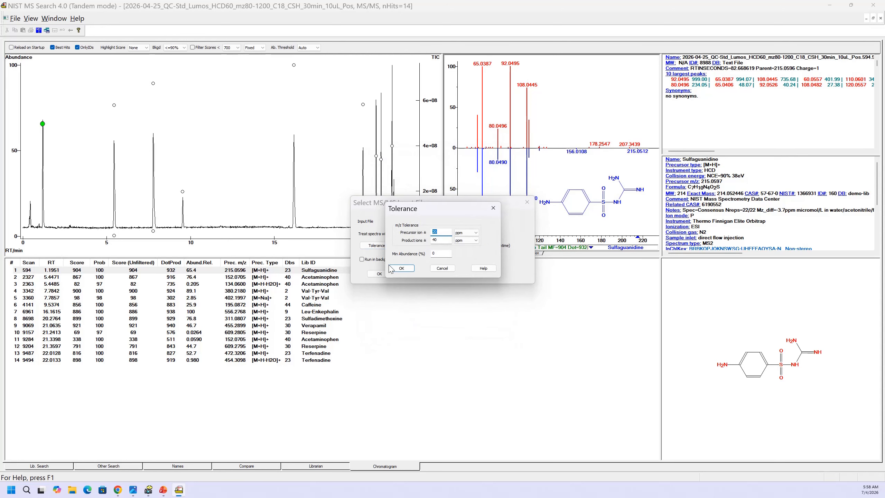
pyautogui.click(401, 268)
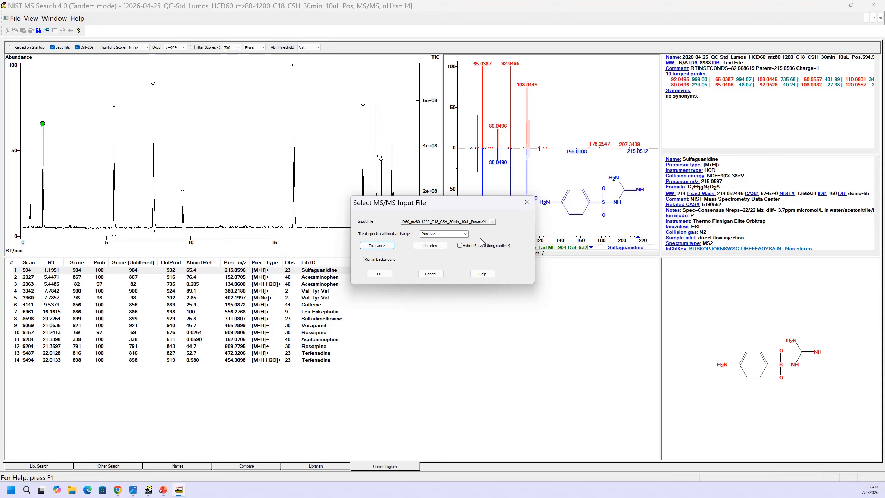
pyautogui.click(492, 222)
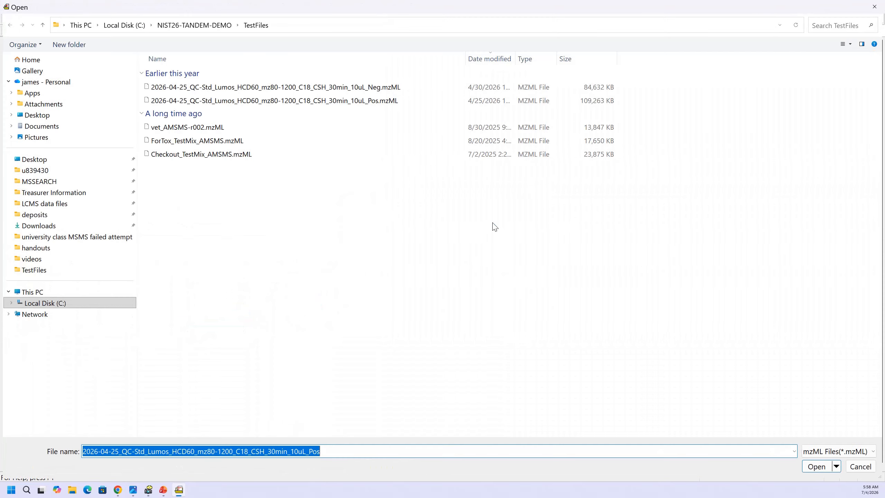
pyautogui.click(165, 142)
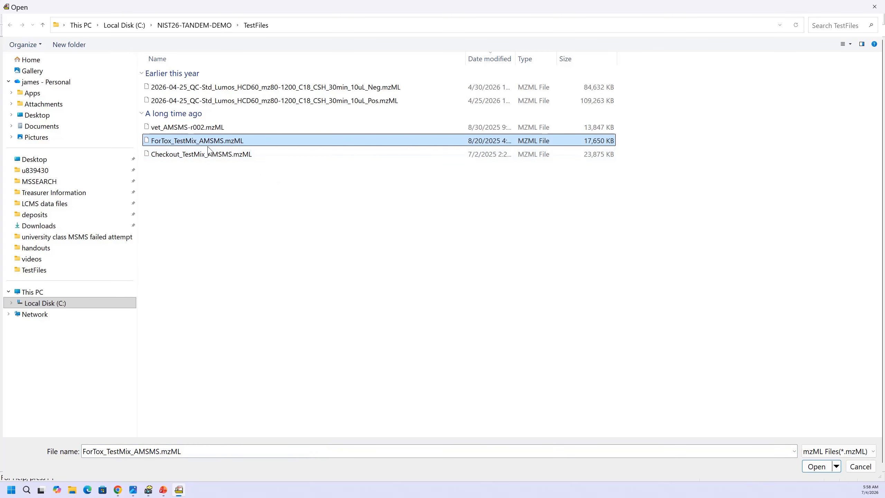
pyautogui.click(812, 467)
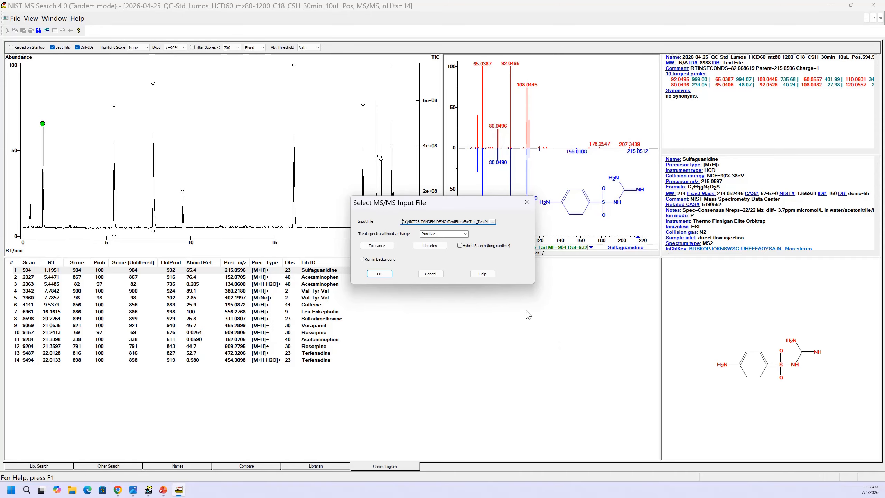
pyautogui.click(379, 274)
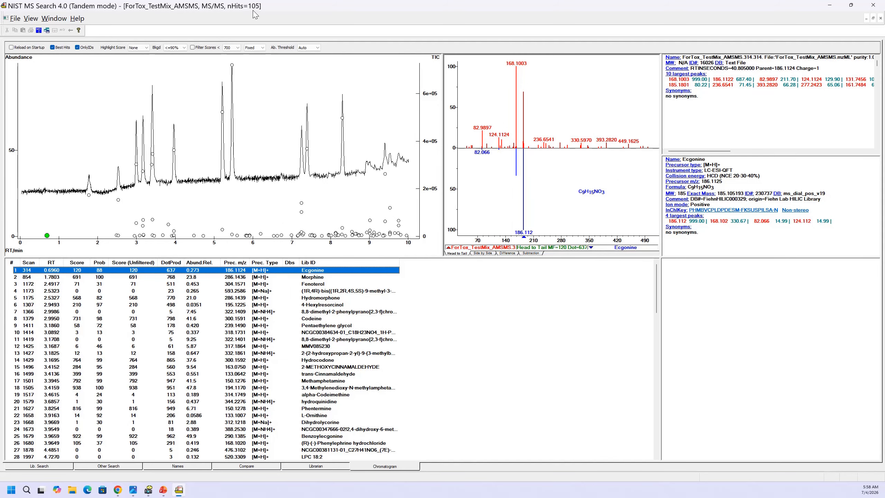
# - Try the background filter at Any and the list with unidentified spectra included, restoring <=90% and identified hits only
pyautogui.click(184, 48)
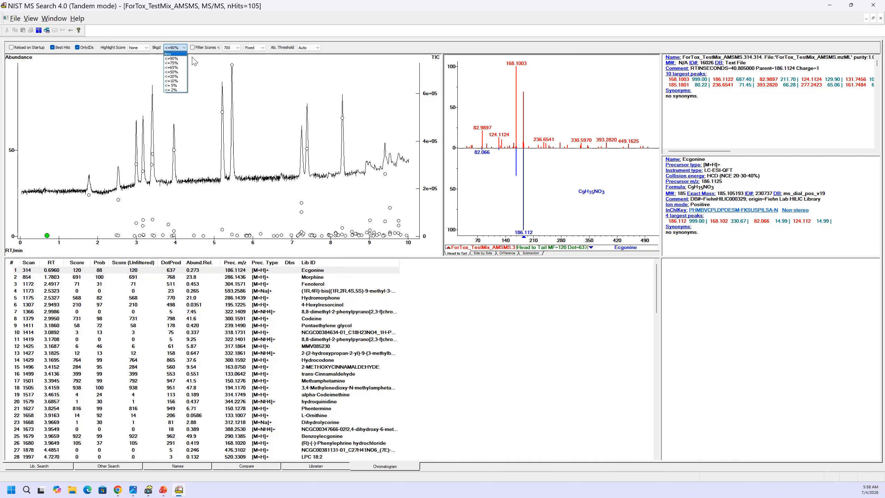
pyautogui.click(174, 53)
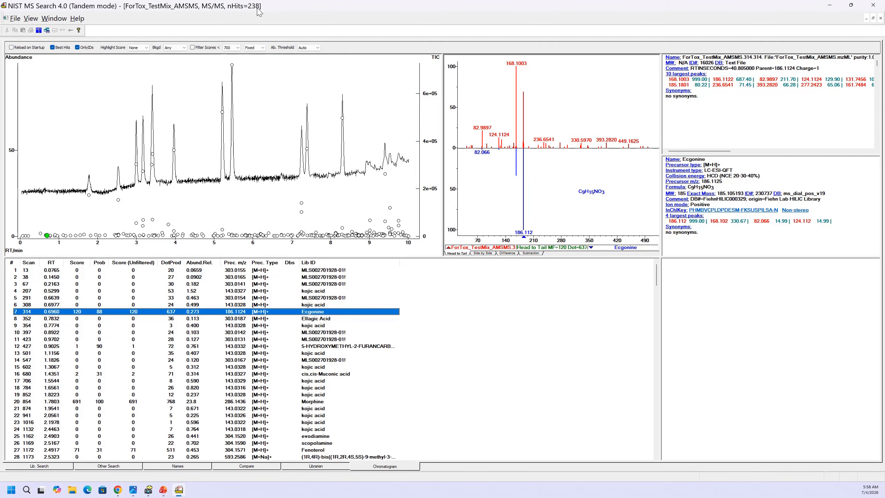
pyautogui.click(186, 48)
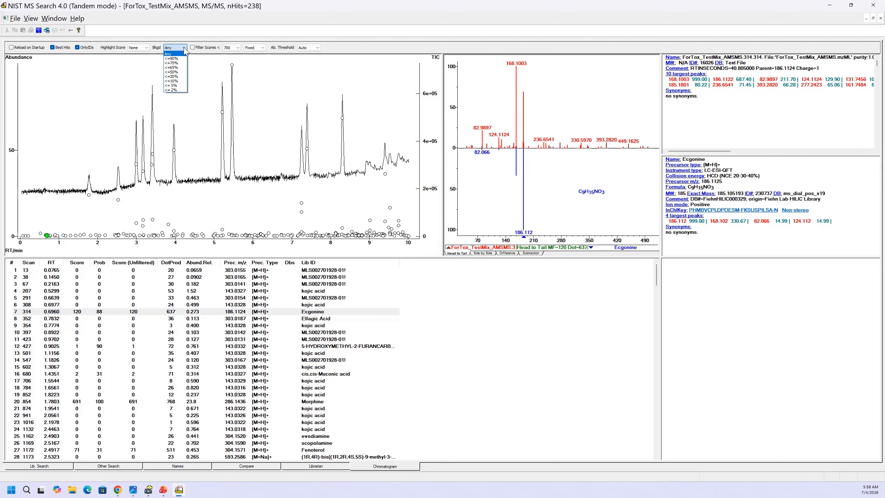
pyautogui.click(185, 58)
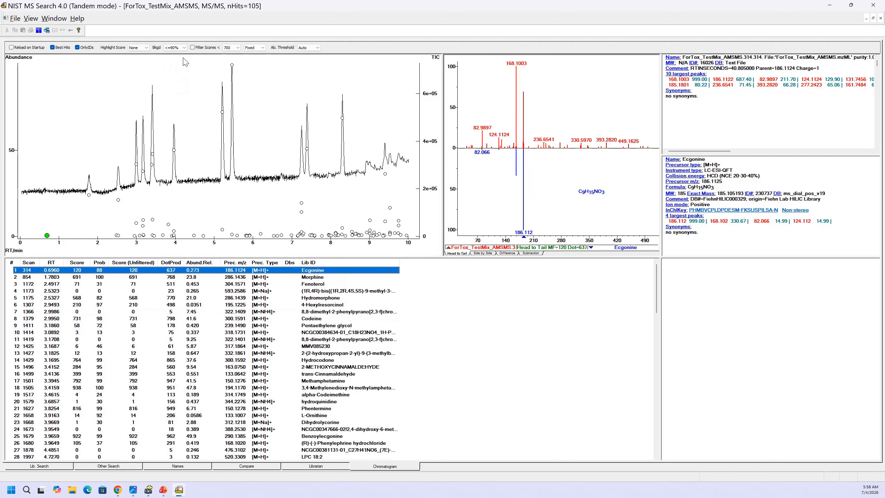
pyautogui.click(78, 47)
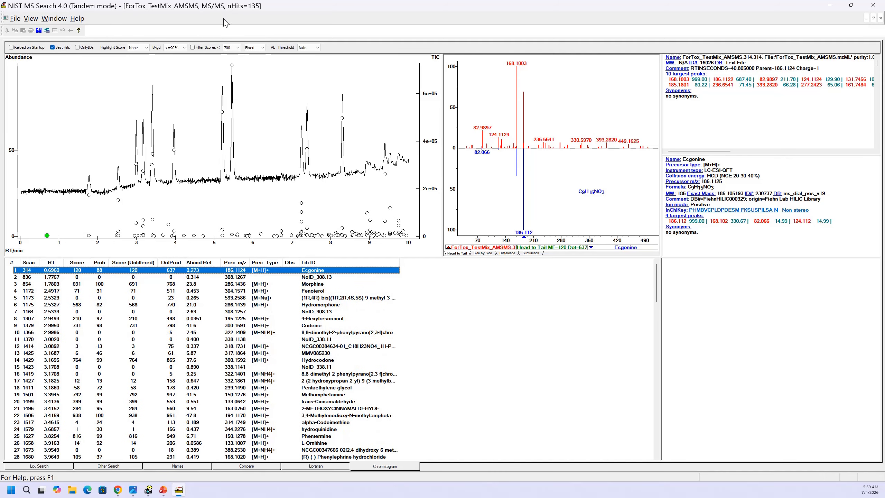
pyautogui.click(78, 48)
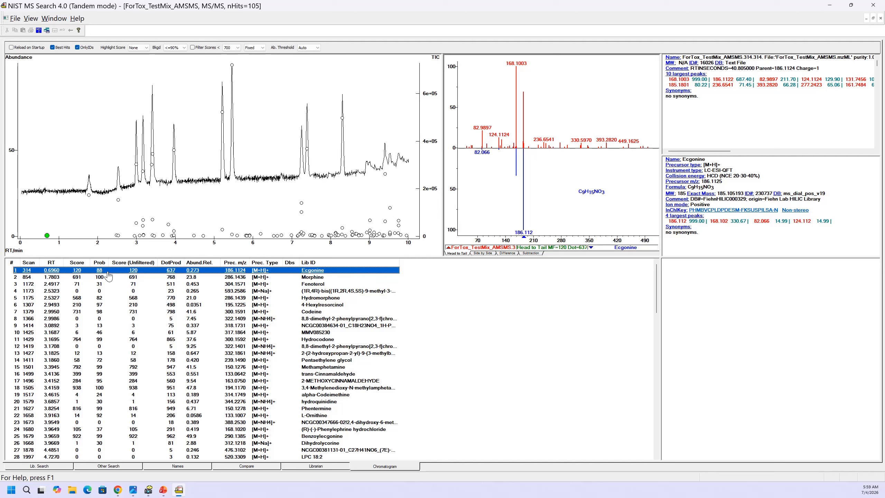
# - Select the continuous range of hits from Ecgonine through Codeine in the hit list
pyautogui.click(100, 313)
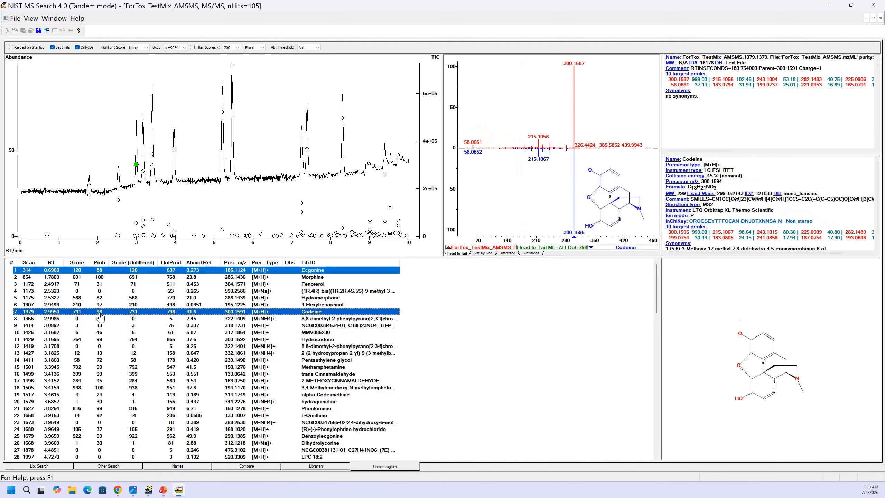
pyautogui.click(95, 271)
pyautogui.keyDown('shift'); pyautogui.click(83, 314); pyautogui.keyUp('shift')
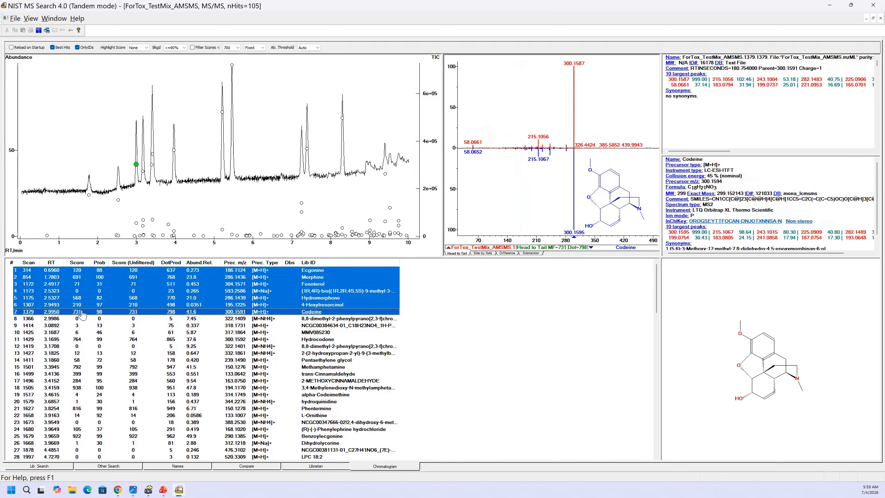
# - Select the Morphine, Codeine, Hydrocodone and 3,4-Methylenedioxy-N-methylamphetamine hits and show only those selected
pyautogui.click(81, 276)
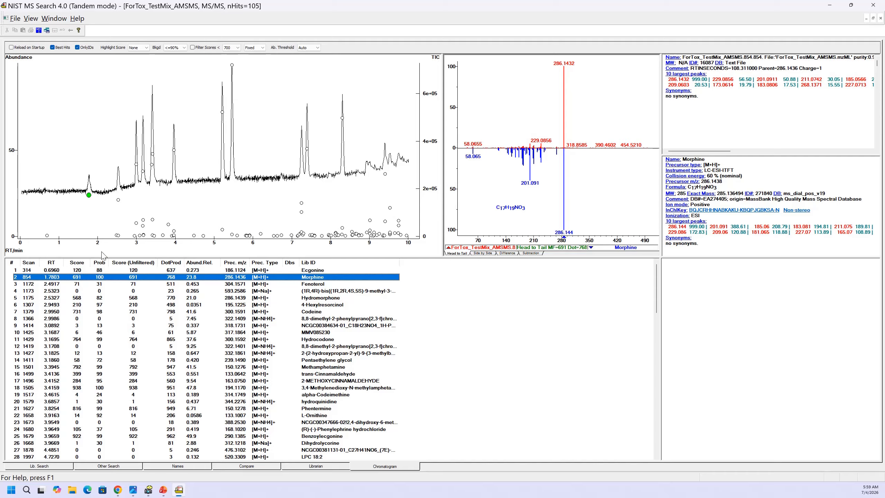
pyautogui.keyDown('ctrl'); pyautogui.click(83, 313); pyautogui.keyUp('ctrl')
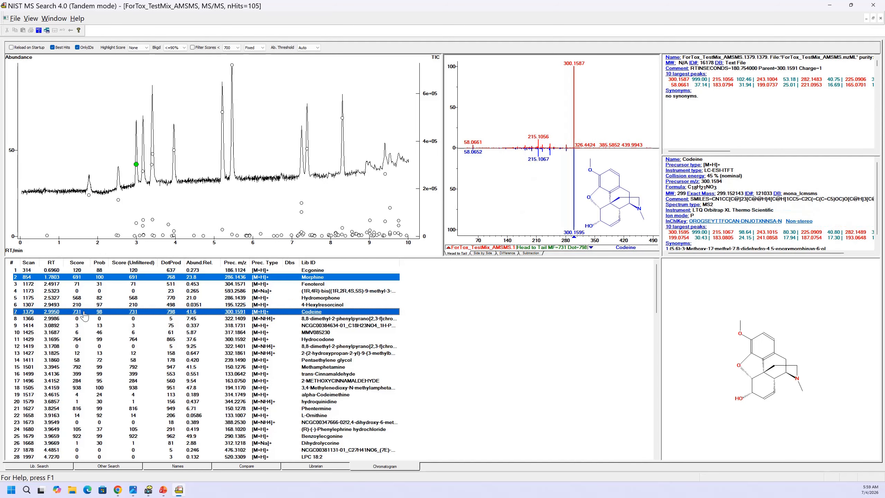
pyautogui.keyDown('ctrl'); pyautogui.click(78, 340); pyautogui.keyUp('ctrl')
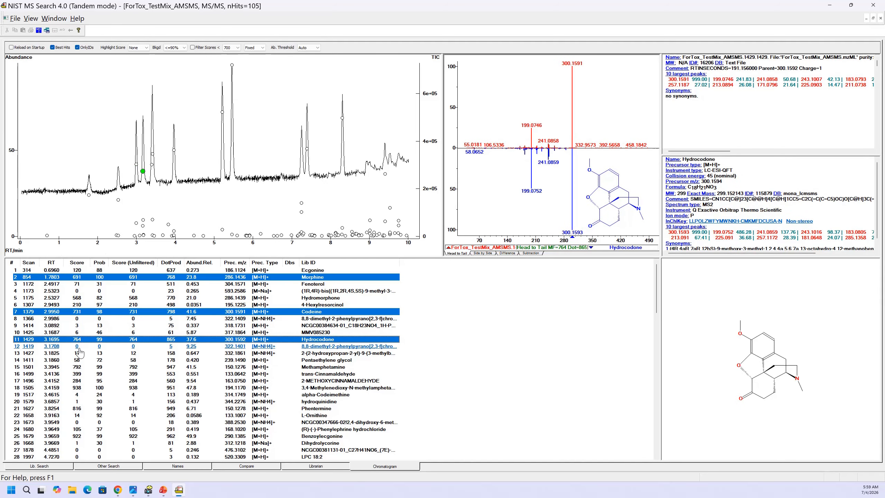
pyautogui.keyDown('ctrl'); pyautogui.click(80, 388); pyautogui.keyUp('ctrl')
pyautogui.rightClick(112, 278)
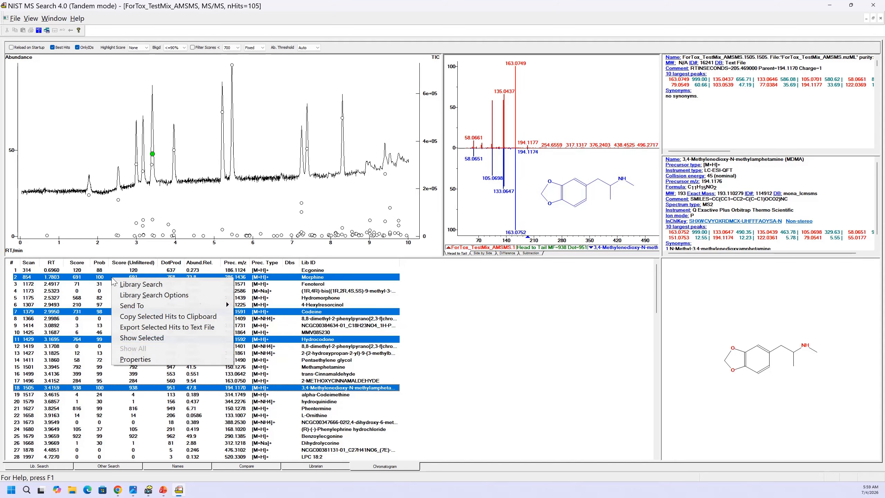
pyautogui.click(133, 339)
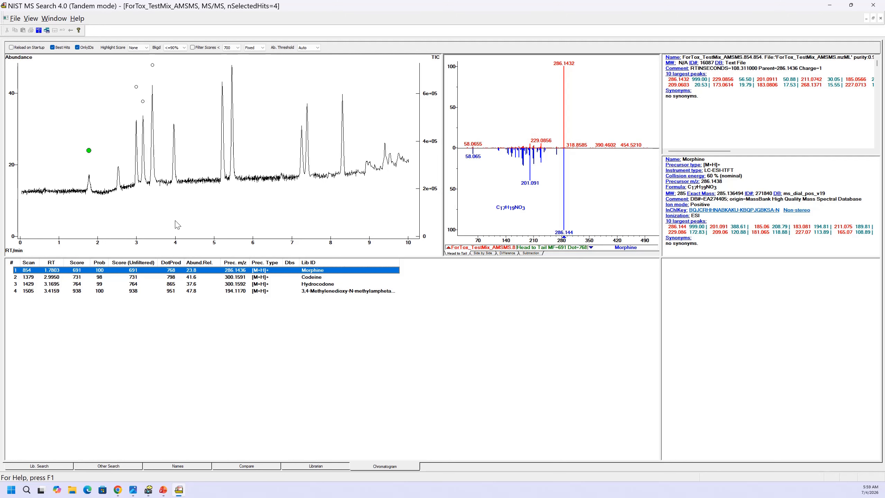
# - Show all hits again and select the Diazepam hit on the chromatogram peak at about 8.3 minutes
pyautogui.rightClick(150, 271)
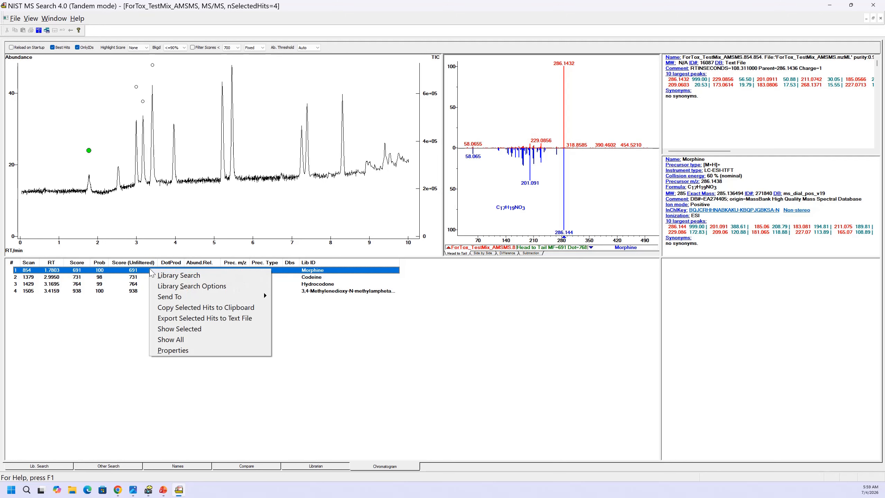
pyautogui.click(169, 340)
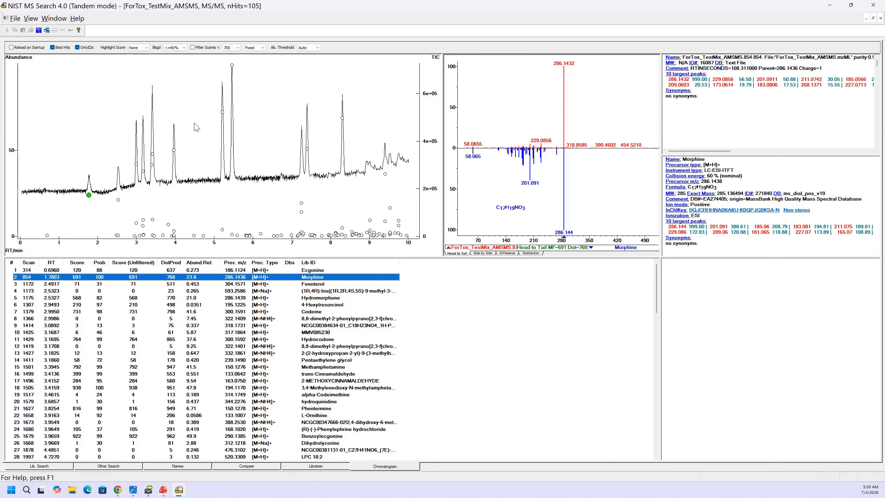
pyautogui.click(343, 118)
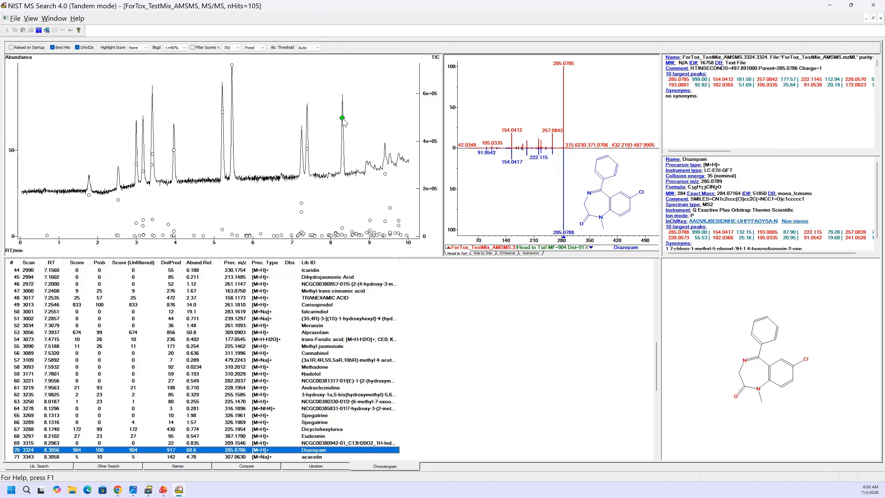
pyautogui.scroll(-3, 91, 403)
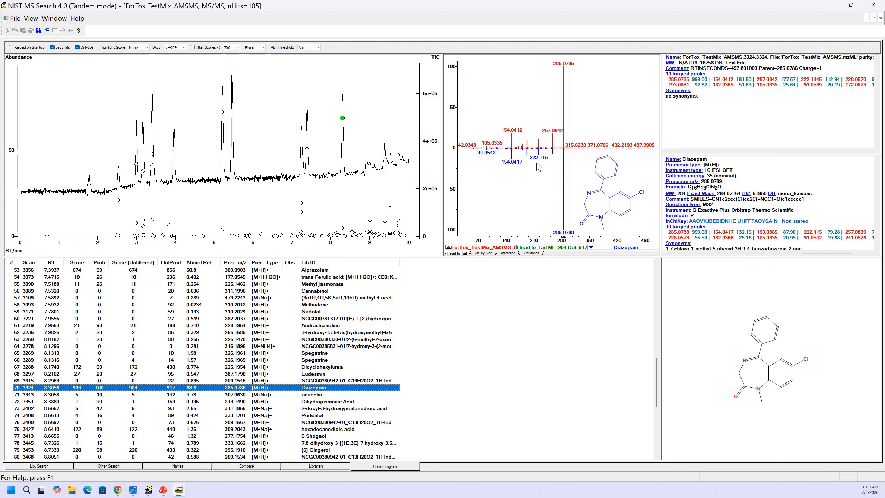
# - Include the advanced results among the hit list's display items in the chromatogram properties
pyautogui.rightClick(424, 265)
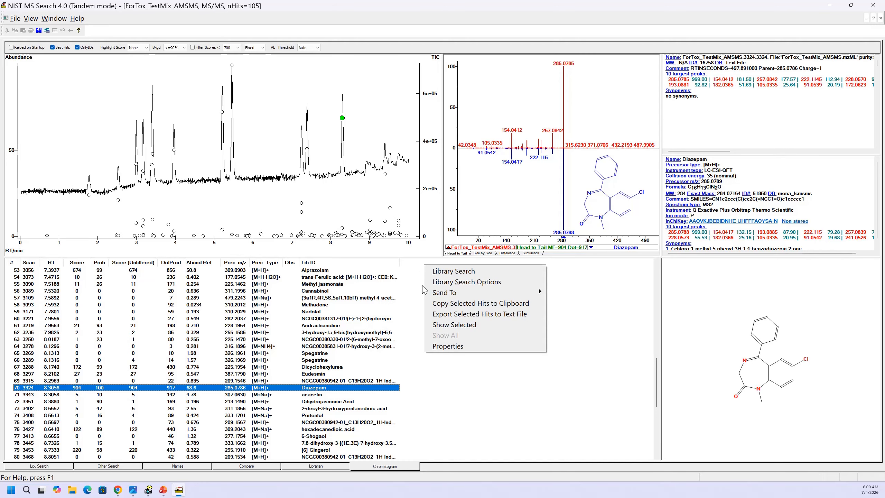
pyautogui.click(448, 346)
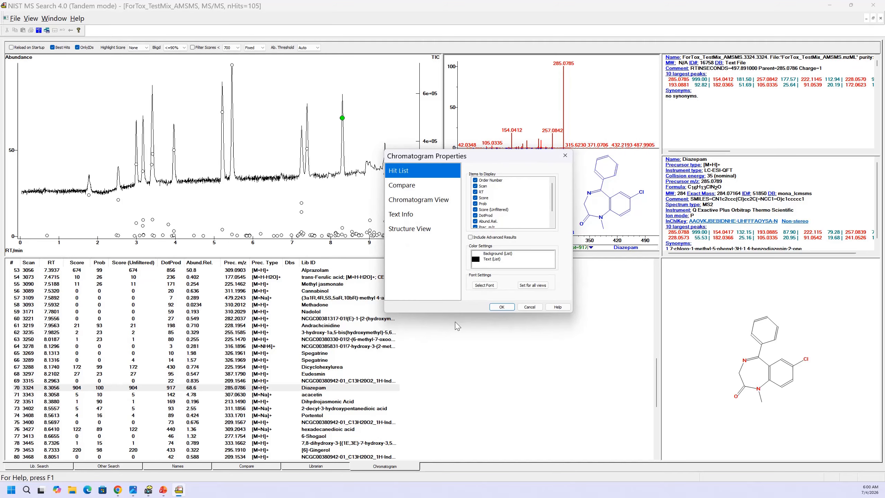
pyautogui.click(471, 237)
# - Add the XIC Num. item to the columns displayed in the hit list and apply the chromatogram properties
pyautogui.scroll(-2, 525, 206)
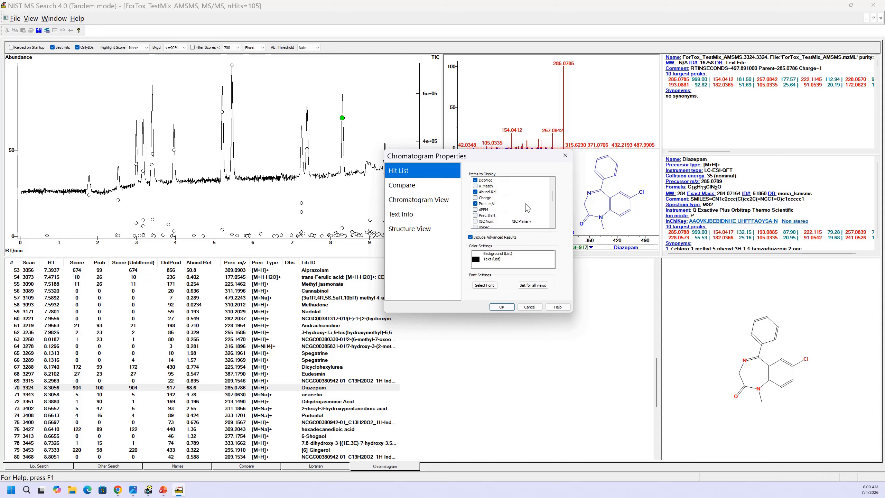
pyautogui.scroll(-2, 528, 208)
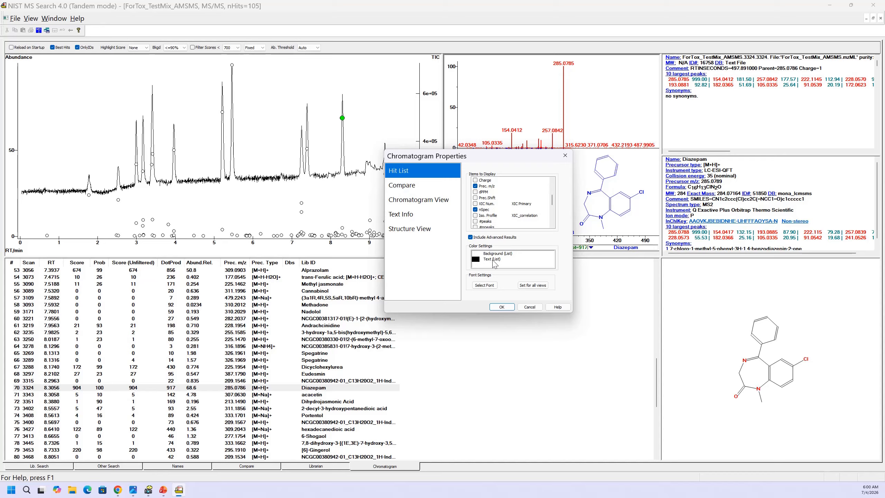
pyautogui.scroll(-1, 494, 216)
pyautogui.scroll(-1, 500, 212)
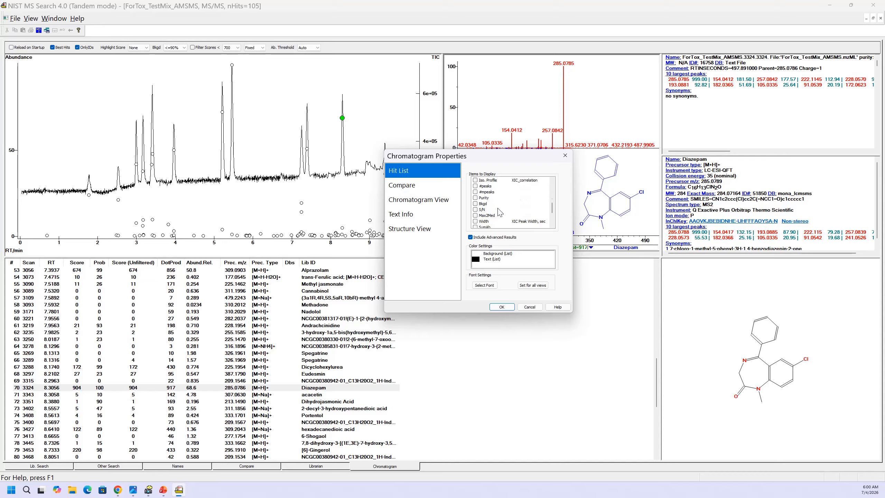
pyautogui.scroll(-2, 499, 212)
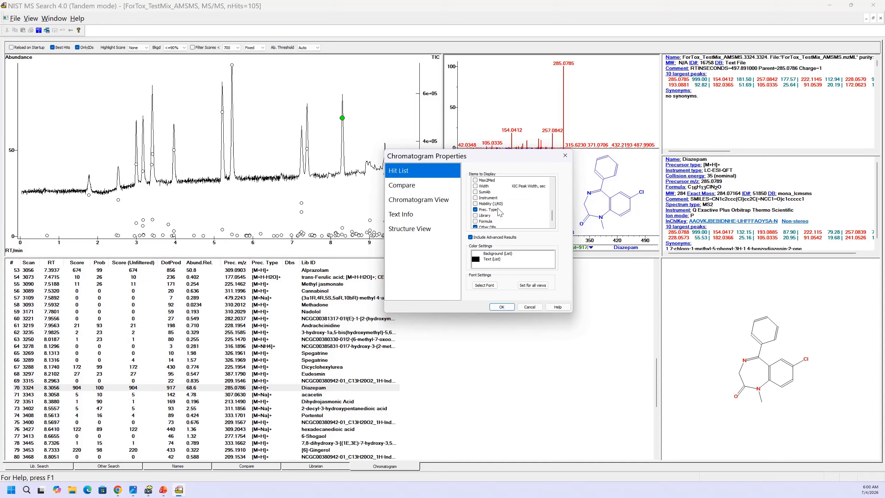
pyautogui.scroll(4, 500, 212)
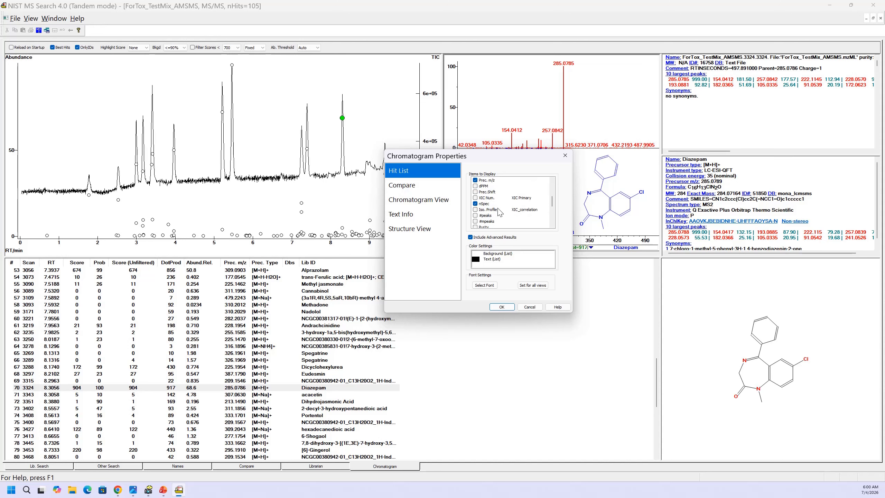
pyautogui.scroll(-1, 500, 212)
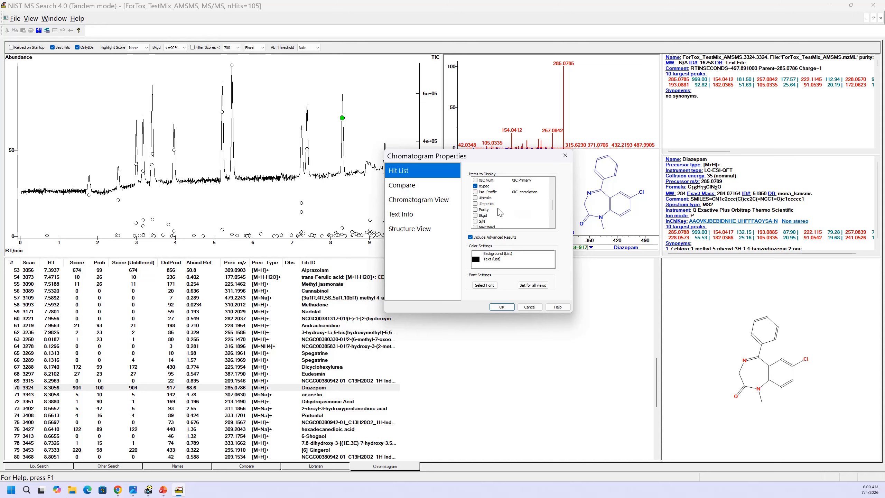
pyautogui.scroll(-1, 500, 212)
pyautogui.scroll(-1, 500, 212)
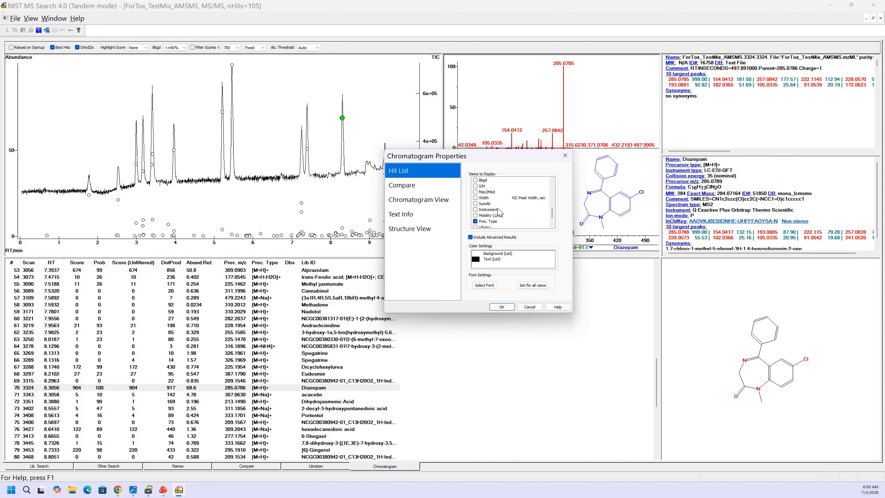
pyautogui.scroll(1, 500, 212)
pyautogui.scroll(-2, 500, 212)
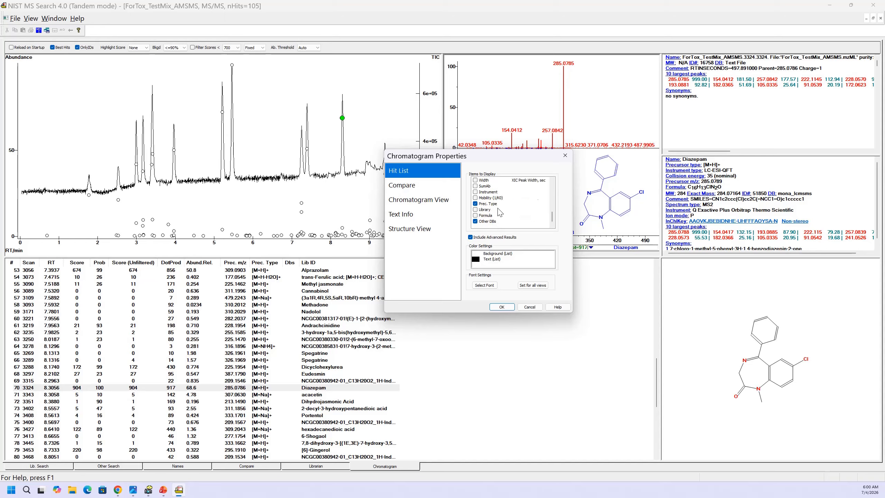
pyautogui.scroll(2, 500, 212)
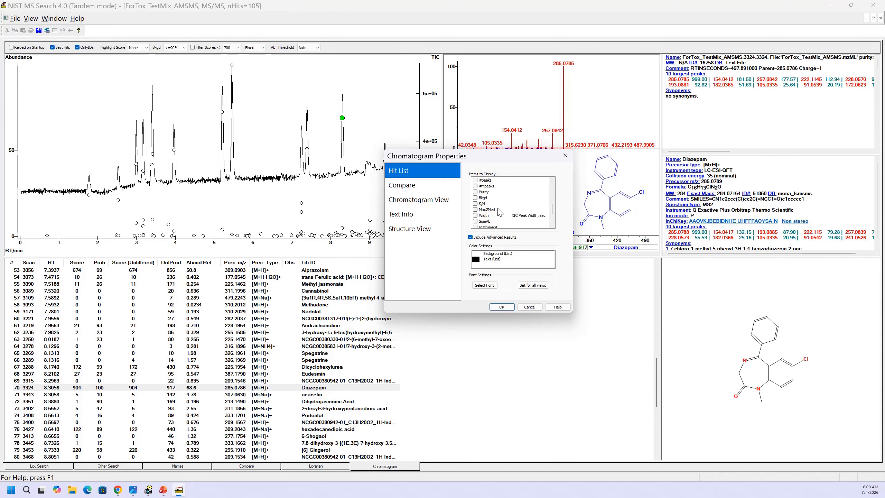
pyautogui.scroll(1, 500, 212)
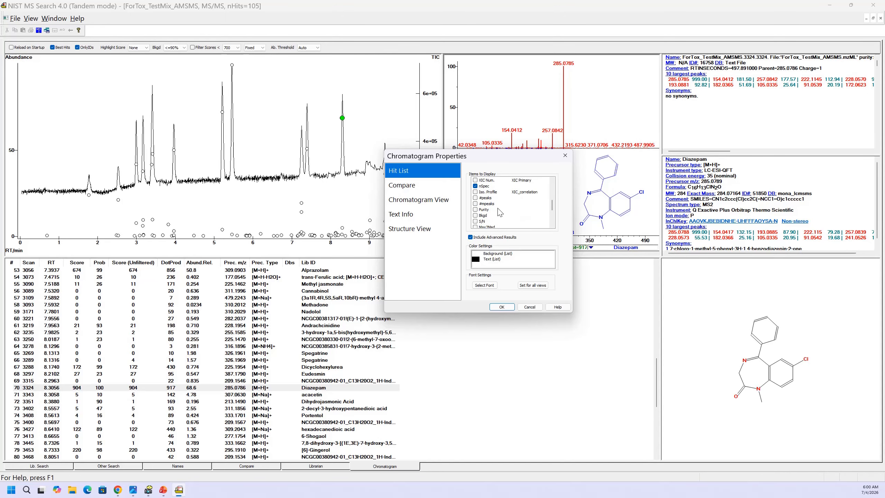
pyautogui.click(475, 180)
pyautogui.click(501, 307)
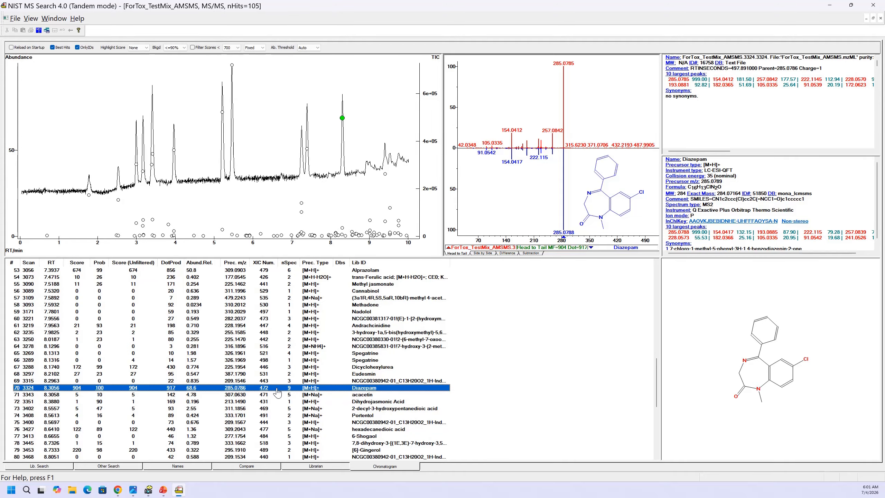
# - Sort the hit list by XIC Num. in ascending order and select the Diazepam hit on the chromatogram peak at about 8.3 minutes
pyautogui.click(258, 263)
pyautogui.click(259, 262)
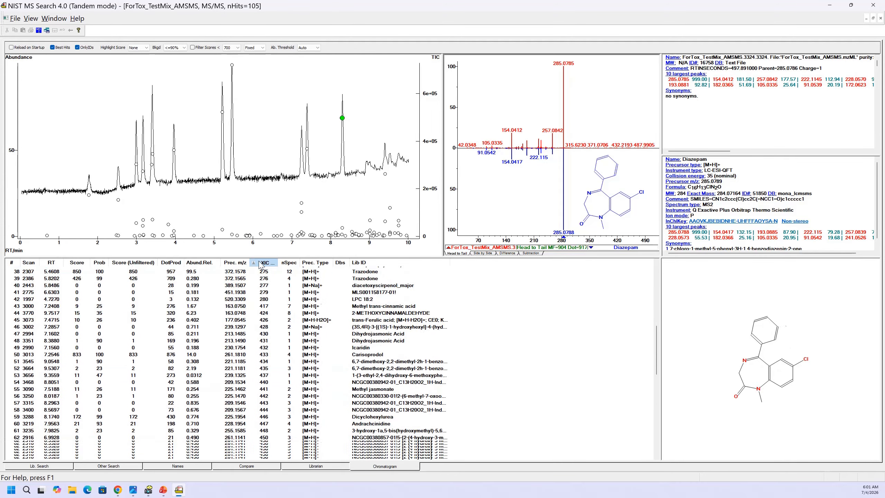
pyautogui.scroll(15, 264, 281)
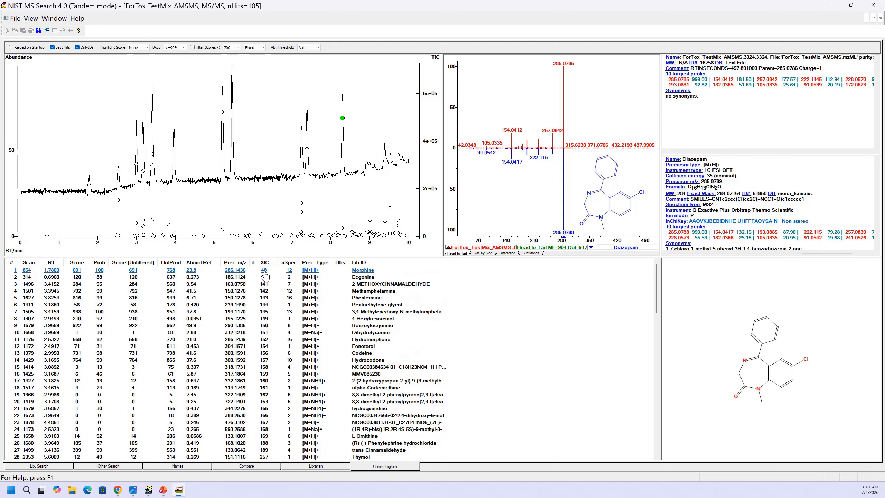
pyautogui.scroll(-20, 264, 276)
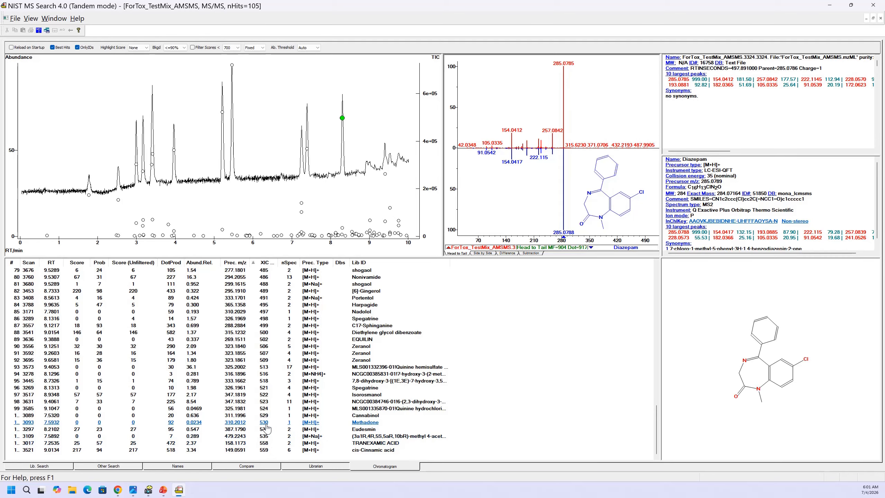
pyautogui.scroll(12, 267, 419)
pyautogui.scroll(7, 268, 420)
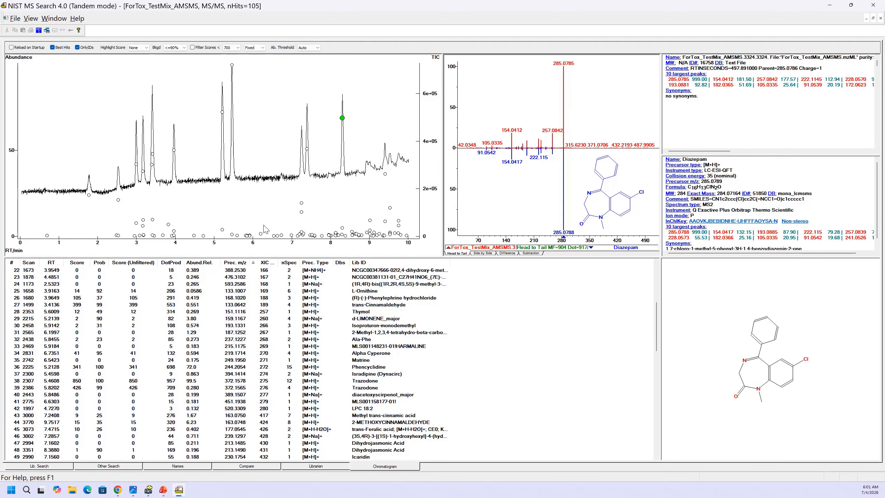
pyautogui.click(343, 118)
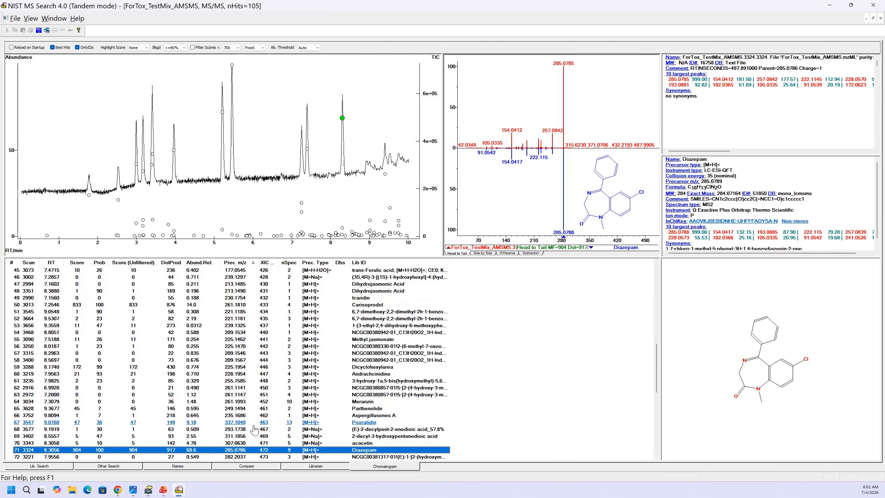
pyautogui.scroll(-4, 289, 371)
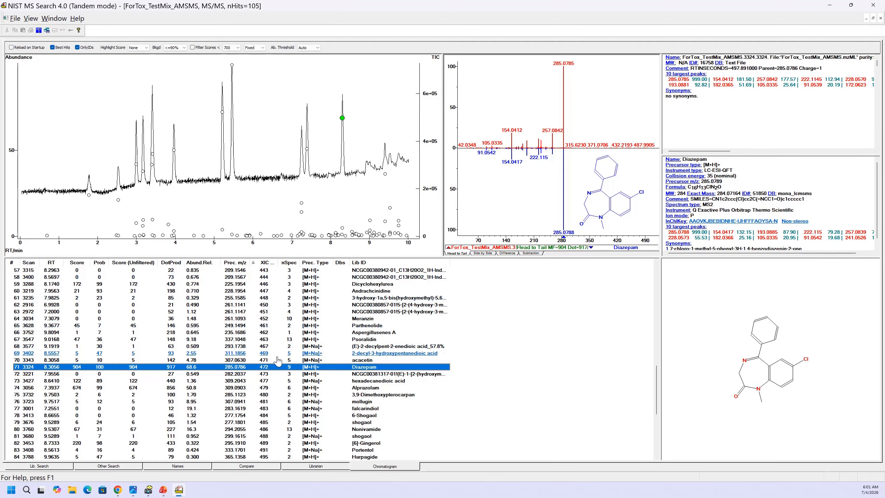
# - Turn off the Best Hits filter and review the individual Diazepam spectra that share XIC number 472
pyautogui.click(53, 48)
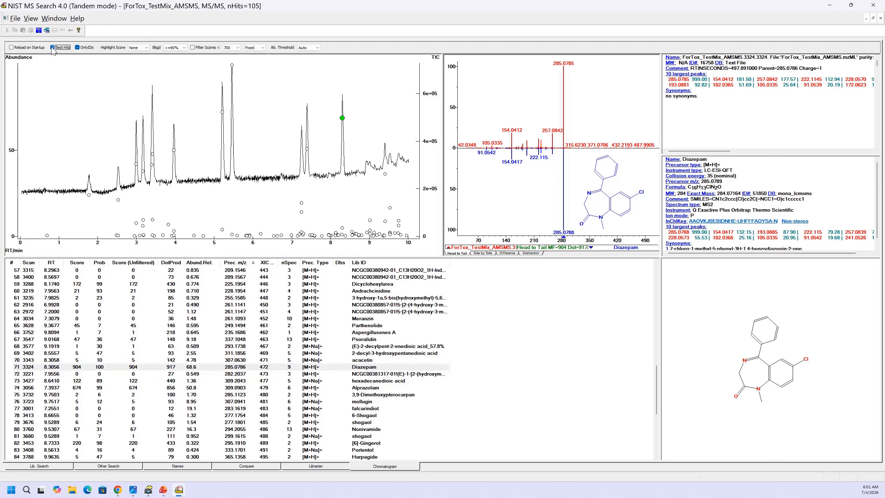
pyautogui.scroll(-1, 352, 292)
pyautogui.scroll(-5, 351, 292)
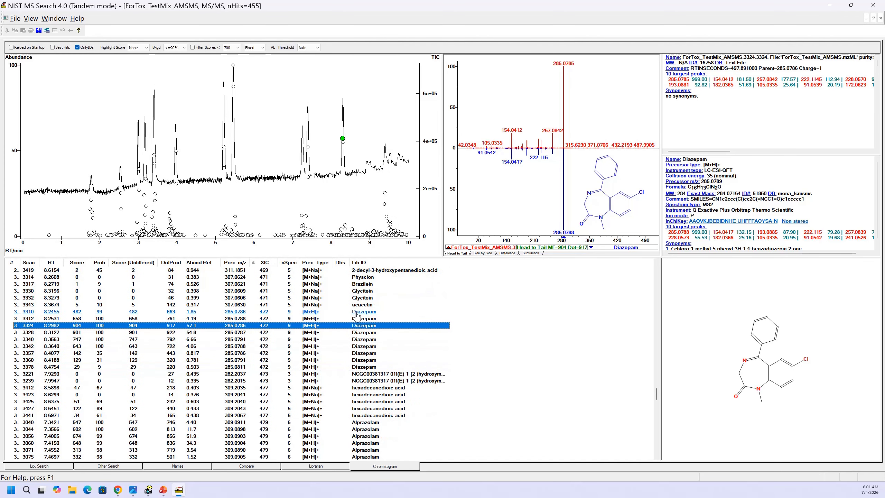
pyautogui.click(358, 312)
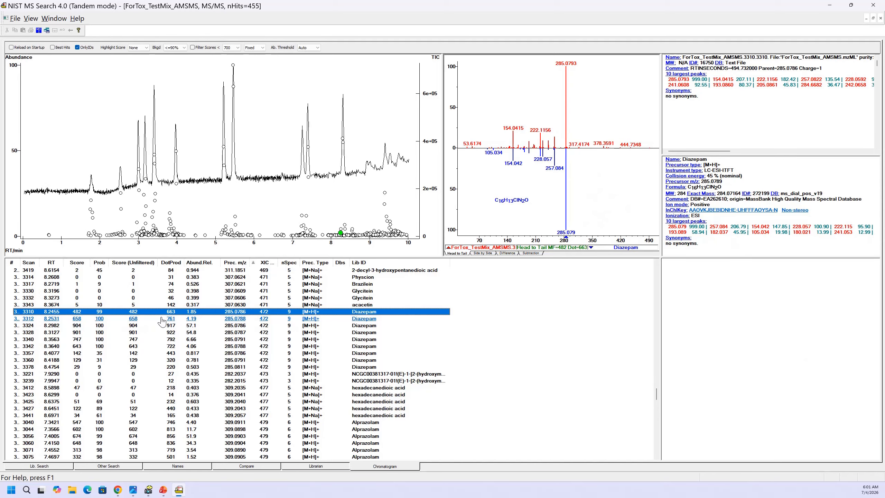
pyautogui.click(218, 326)
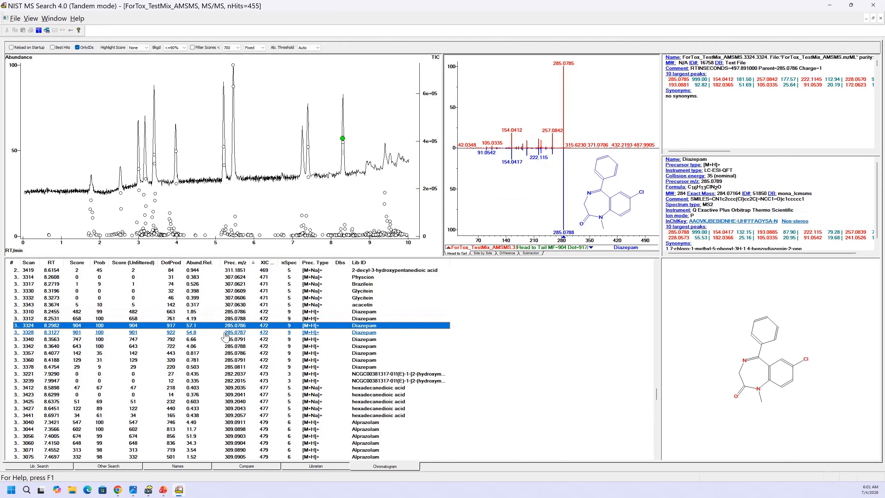
pyautogui.click(220, 333)
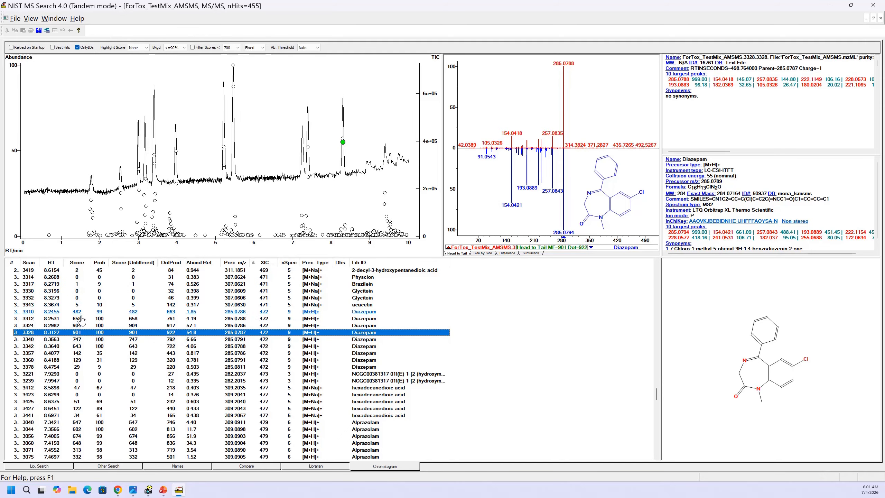
pyautogui.click(77, 325)
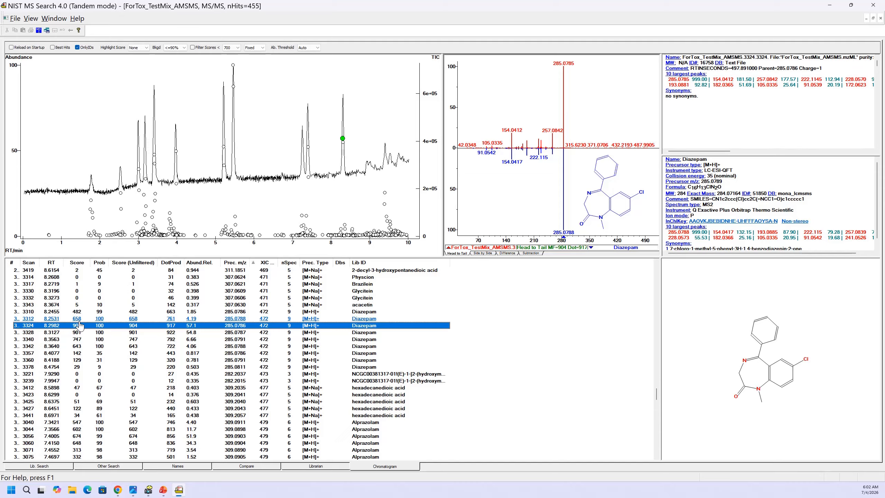
pyautogui.press('Down')
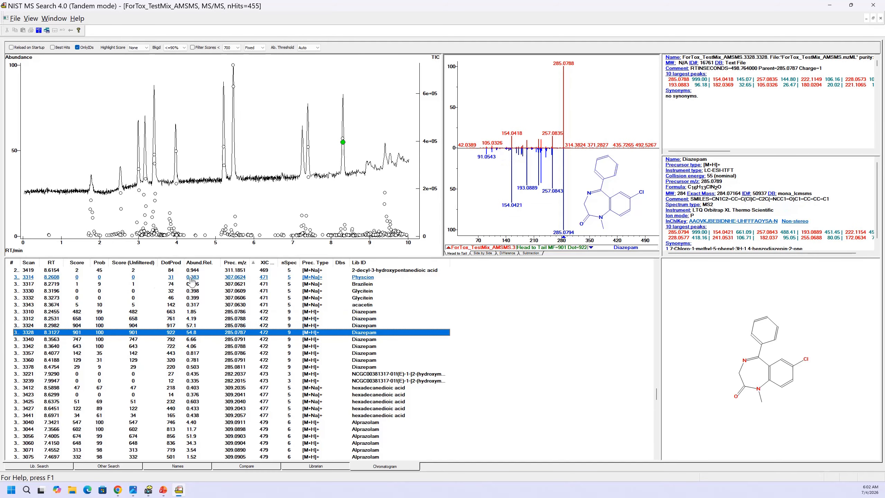
pyautogui.press('Down')
pyautogui.press('Down')
pyautogui.press('Down')
pyautogui.press('Down')
pyautogui.press('Down')
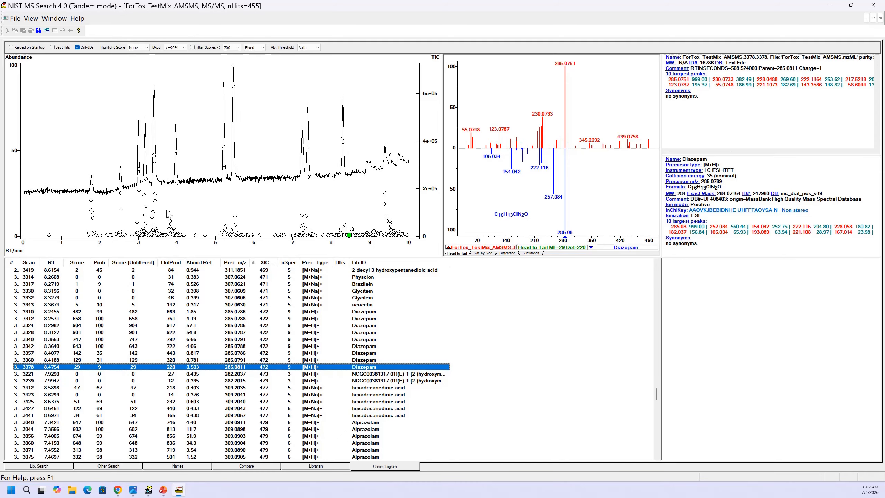
# - Restrict the list to best hits again and reselect the Diazepam hit on the chromatogram
pyautogui.click(53, 47)
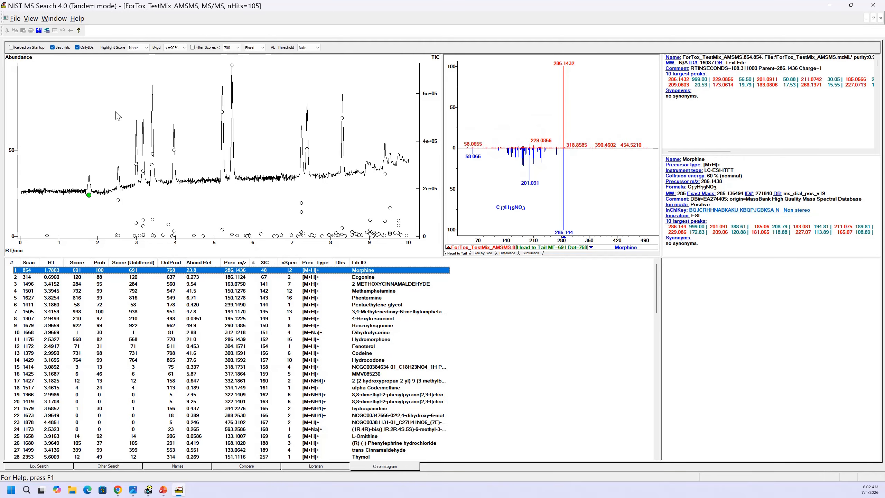
pyautogui.click(342, 119)
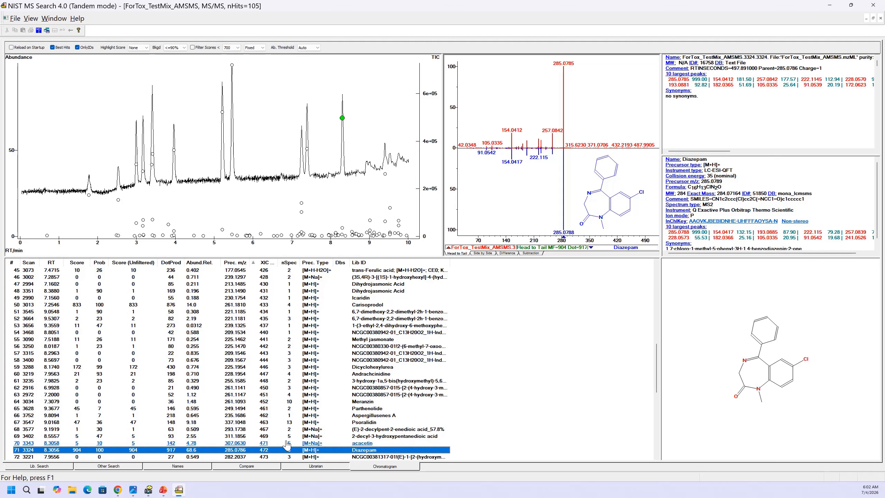
pyautogui.scroll(-2, 284, 440)
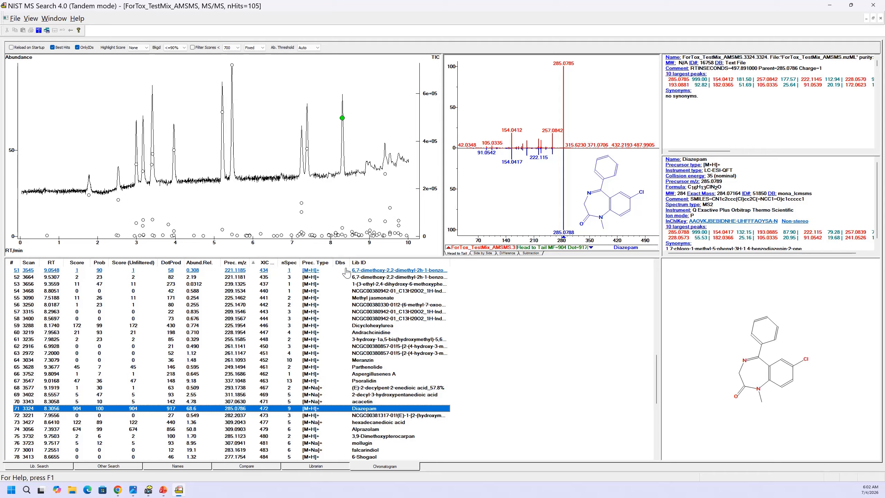
pyautogui.scroll(-1, 335, 259)
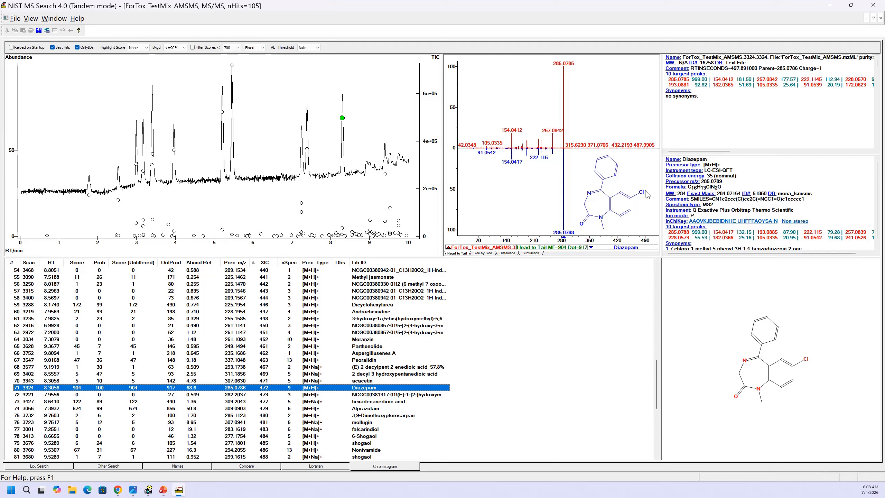
# - Send the selected Diazepam hit to the XIC Analyzer and move the analyzer window over the middle of the main window
pyautogui.rightClick(359, 389)
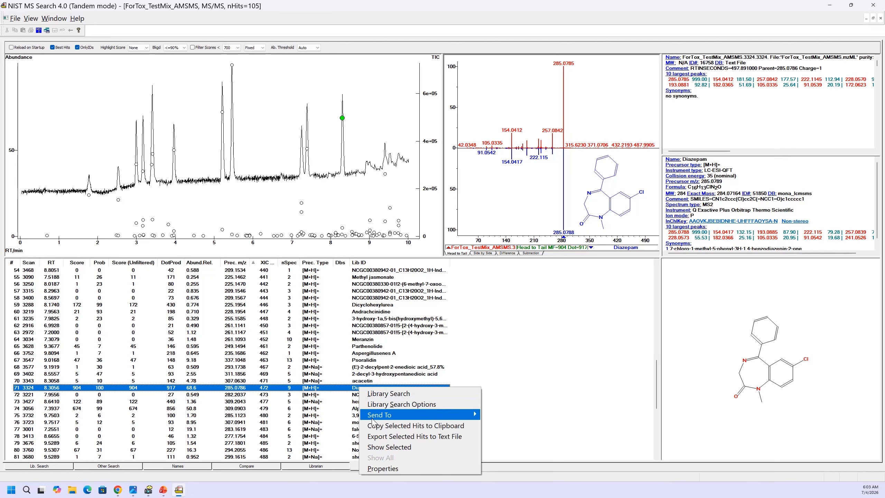
pyautogui.moveTo(439, 415)
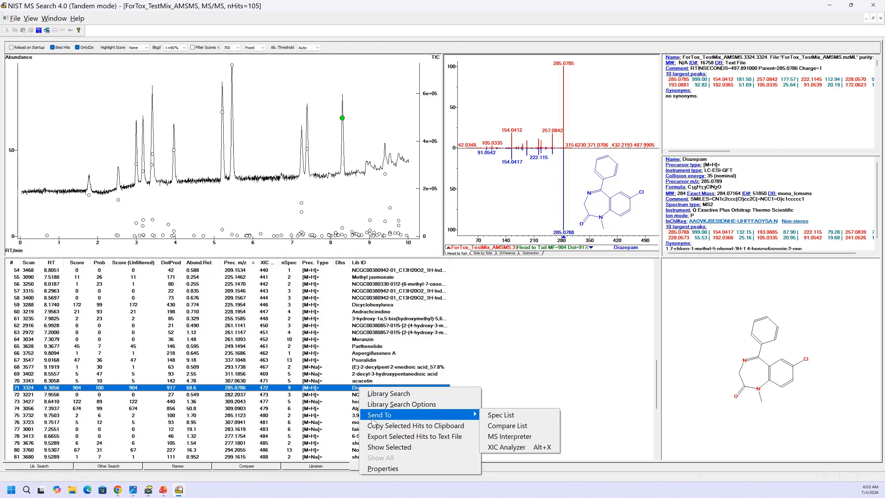
pyautogui.click(496, 448)
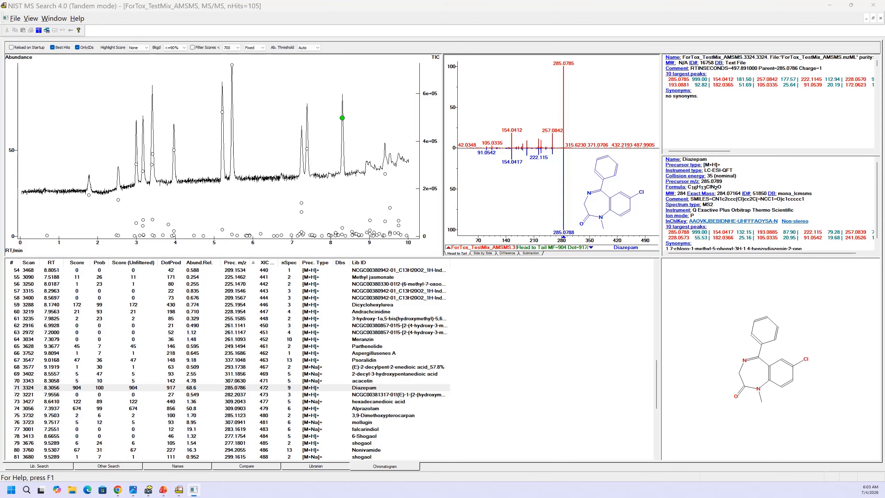
pyautogui.moveTo(853, 122); pyautogui.dragTo(394, 147)
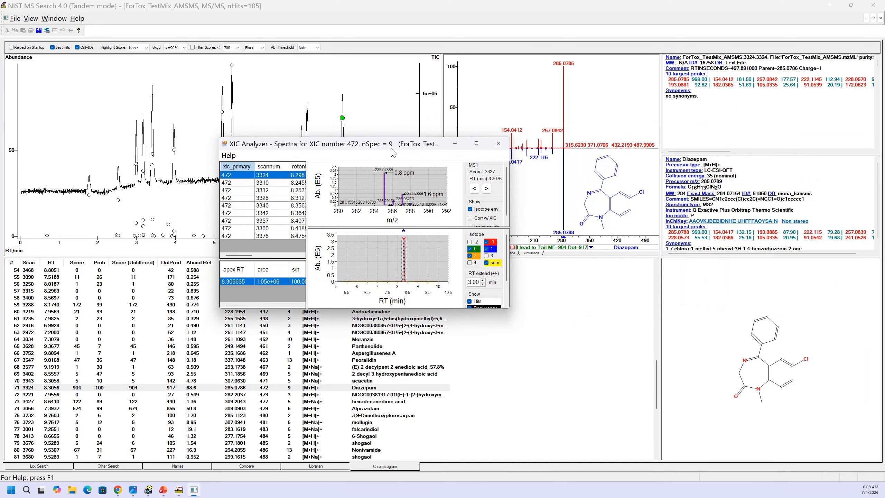
# - Maximize the XIC Analyzer and zoom its MS1 plot to the Diazepam isotope peaks, from about m/z 284 to 289.5
pyautogui.click(476, 143)
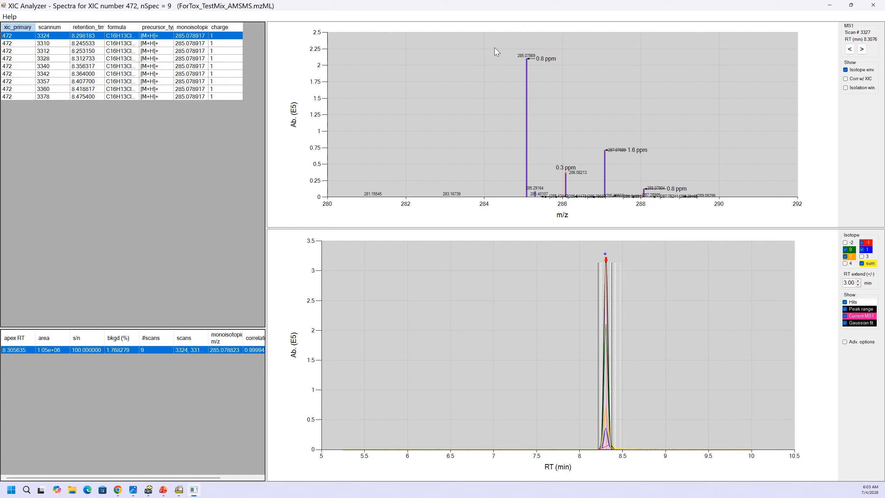
pyautogui.moveTo(493, 47); pyautogui.dragTo(682, 210)
pyautogui.rightClick(522, 89)
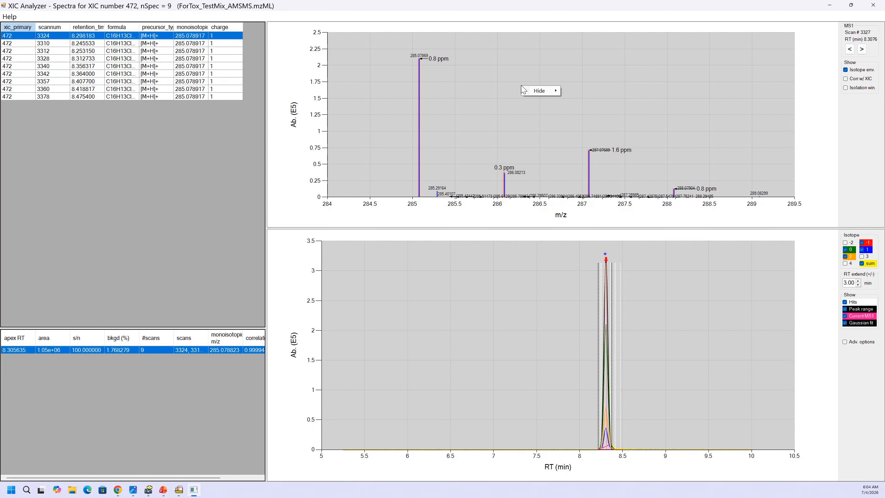
pyautogui.click(491, 81)
pyautogui.doubleClick(491, 81)
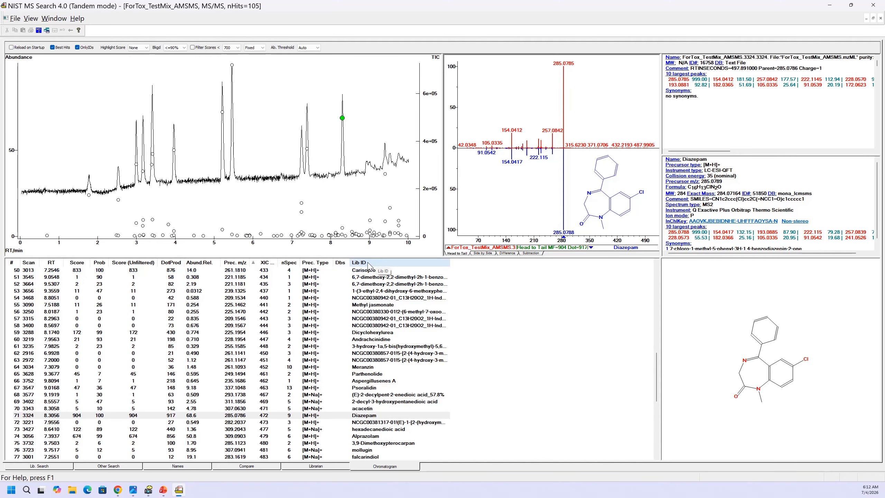
# - Add the Library item to the chromatogram hit list's displayed columns and widen the Lib column to fit the full library names
pyautogui.rightClick(482, 283)
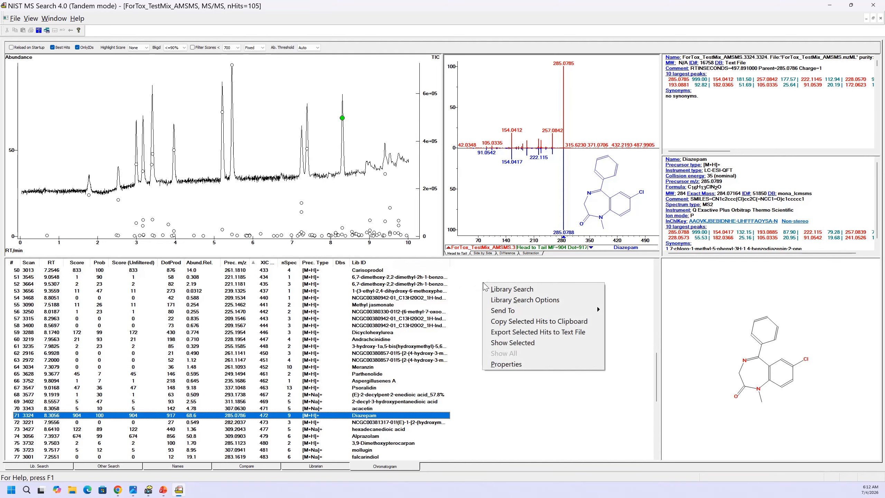
pyautogui.click(506, 364)
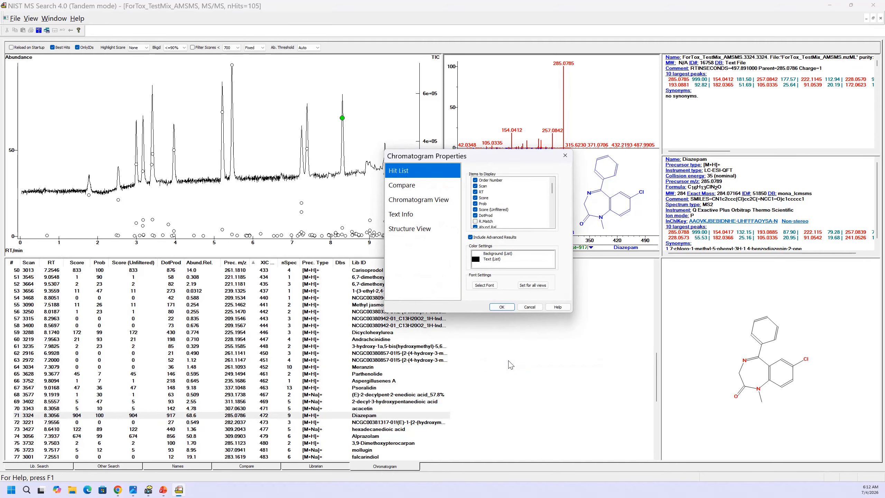
pyautogui.click(551, 225)
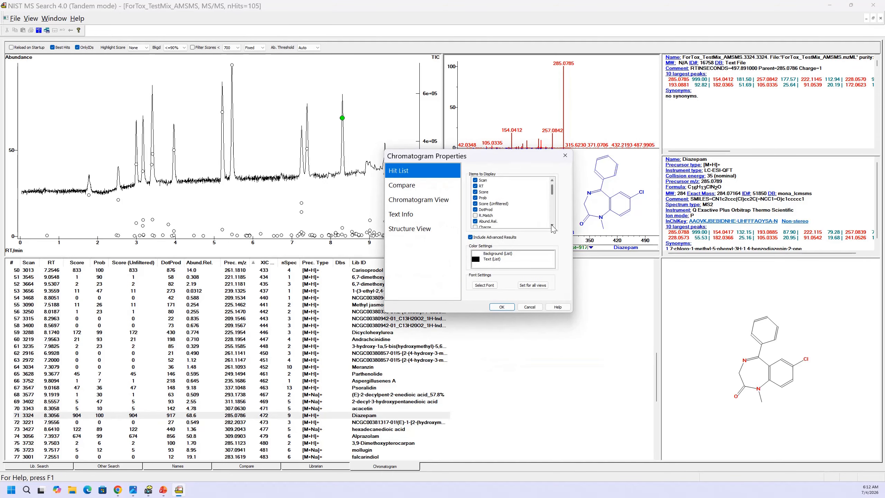
pyautogui.click(551, 225)
pyautogui.click(551, 225)
pyautogui.click(551, 225)
pyautogui.click(551, 224)
pyautogui.click(552, 225)
pyautogui.click(552, 225)
pyautogui.click(551, 225)
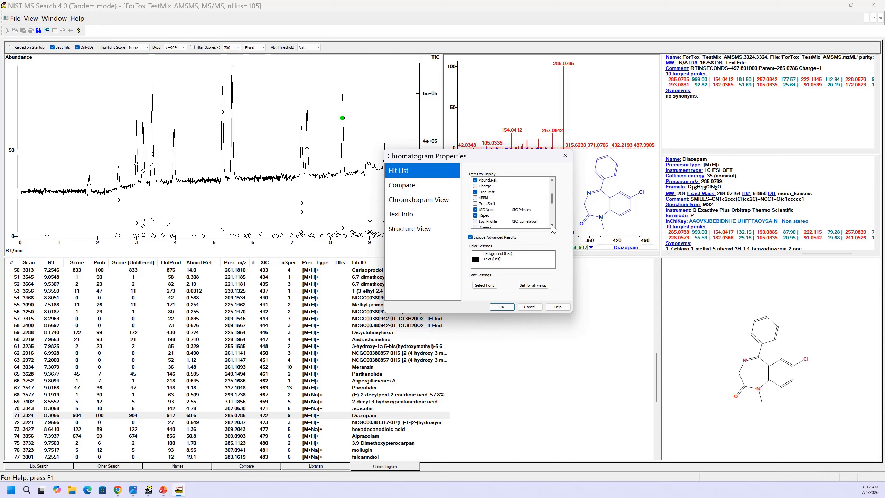
pyautogui.click(551, 225)
pyautogui.click(552, 225)
pyautogui.click(552, 224)
pyautogui.click(551, 225)
pyautogui.click(552, 225)
pyautogui.click(552, 225)
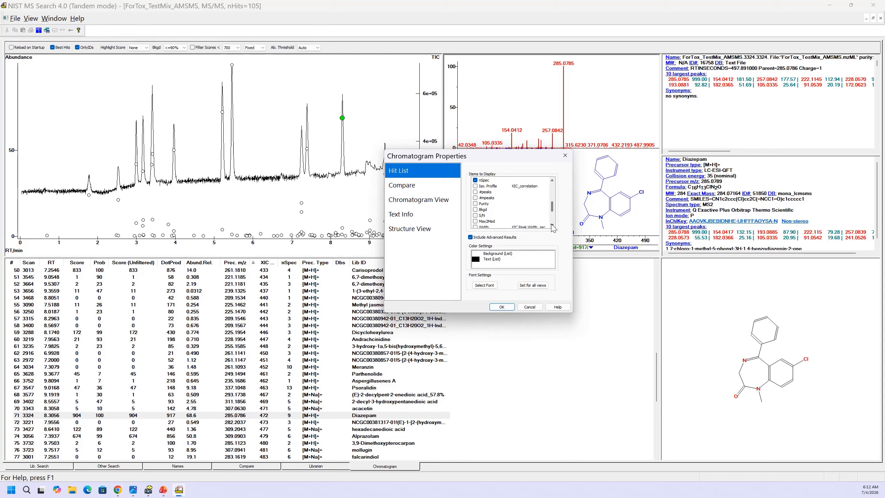
pyautogui.click(551, 224)
pyautogui.click(551, 225)
pyautogui.click(552, 225)
pyautogui.click(551, 225)
pyautogui.click(552, 225)
pyautogui.click(551, 224)
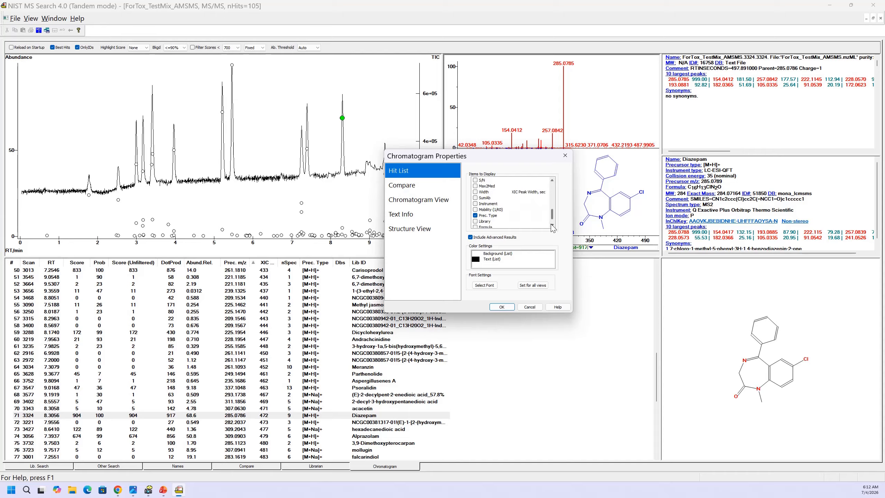
pyautogui.click(505, 307)
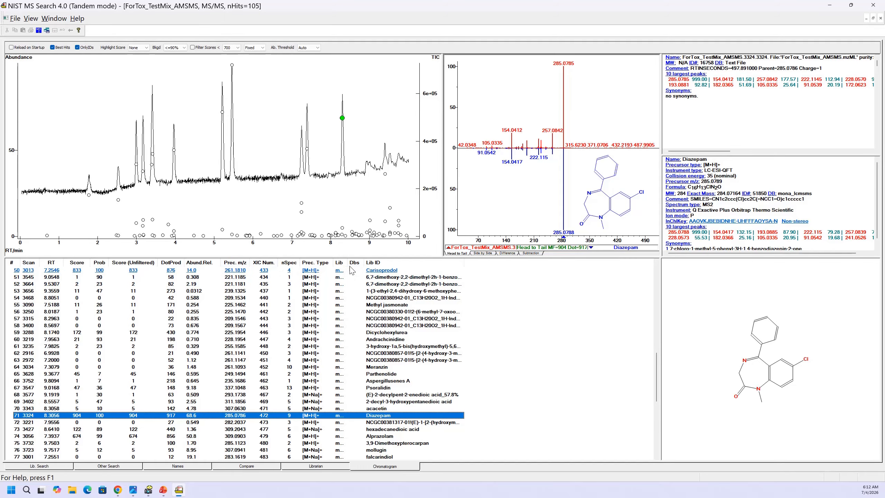
pyautogui.moveTo(349, 262); pyautogui.dragTo(387, 262)
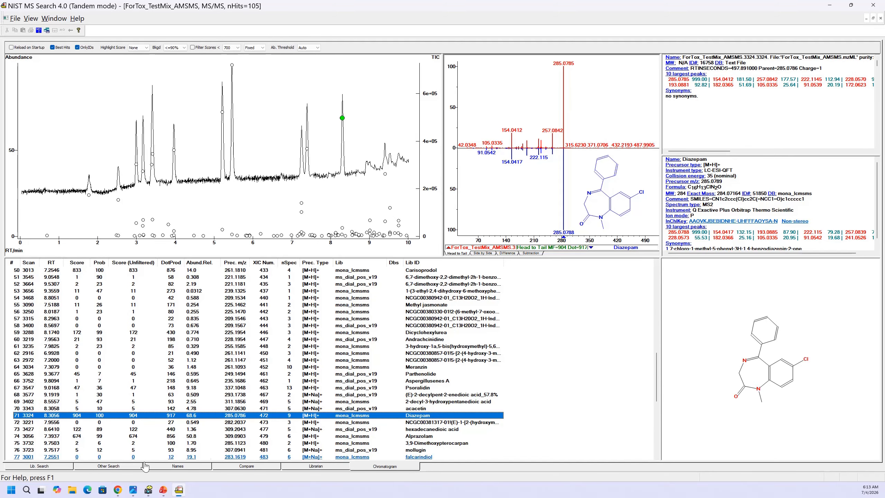
# - Save the current program configuration from the library search view as jl_default in the NIST26-TANDEM-DEMO folder
pyautogui.click(44, 470)
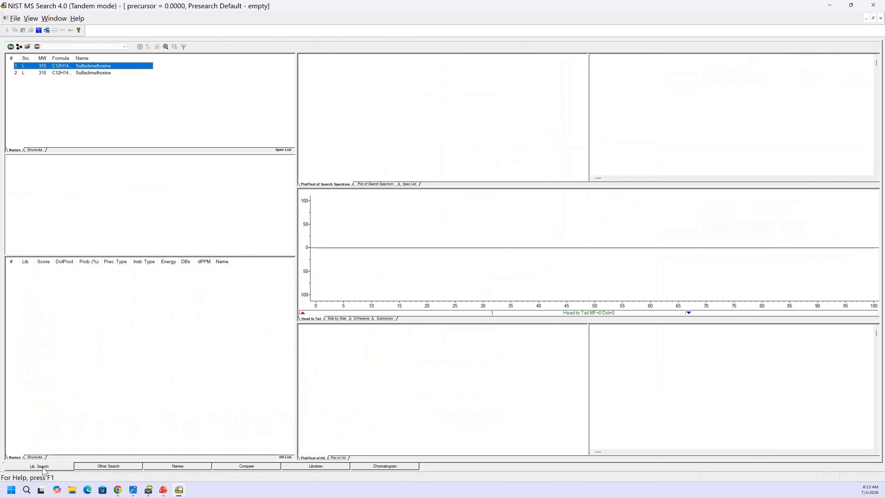
pyautogui.click(15, 19)
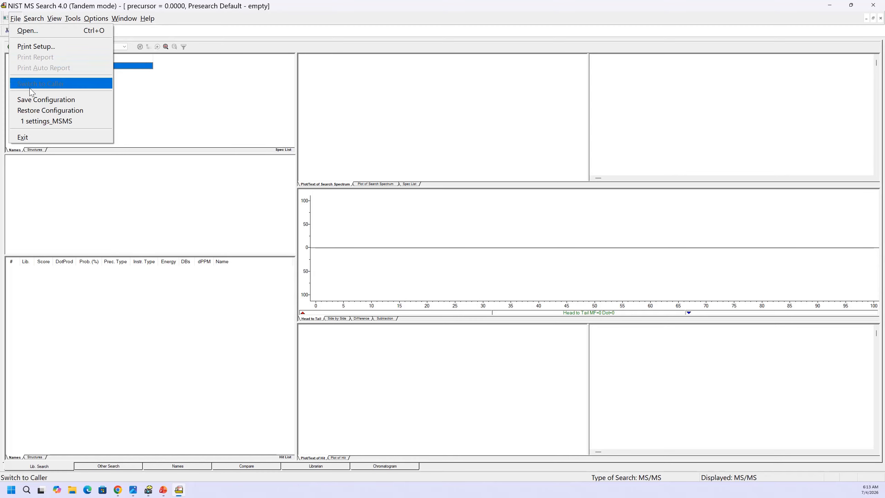
pyautogui.click(32, 99)
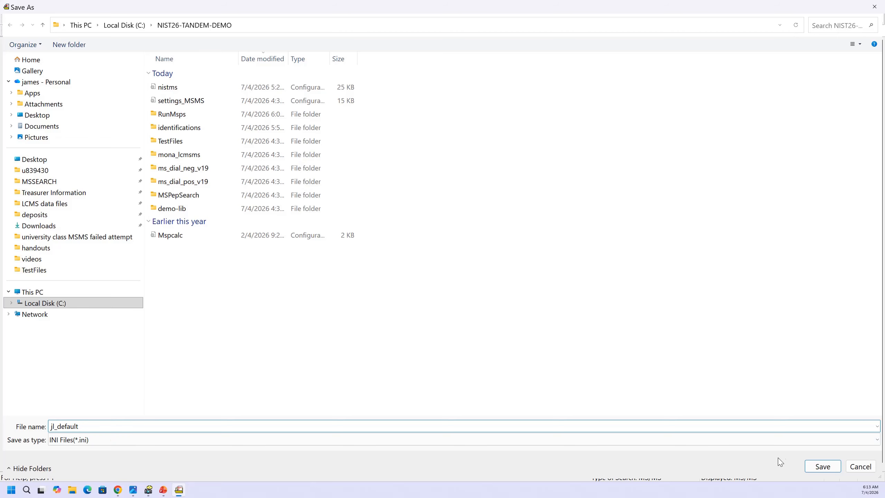
pyautogui.click(813, 468)
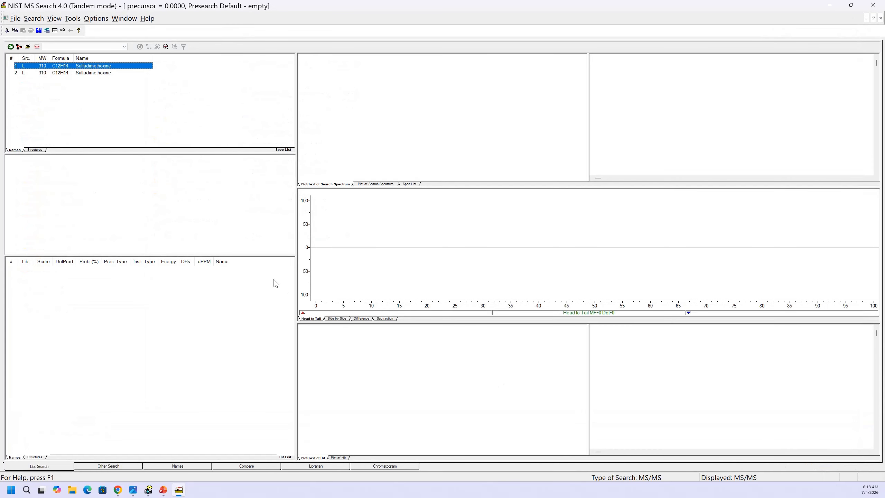
# - Check the recent configurations for jl_default without restoring it, and return to the chromatogram view
pyautogui.click(17, 19)
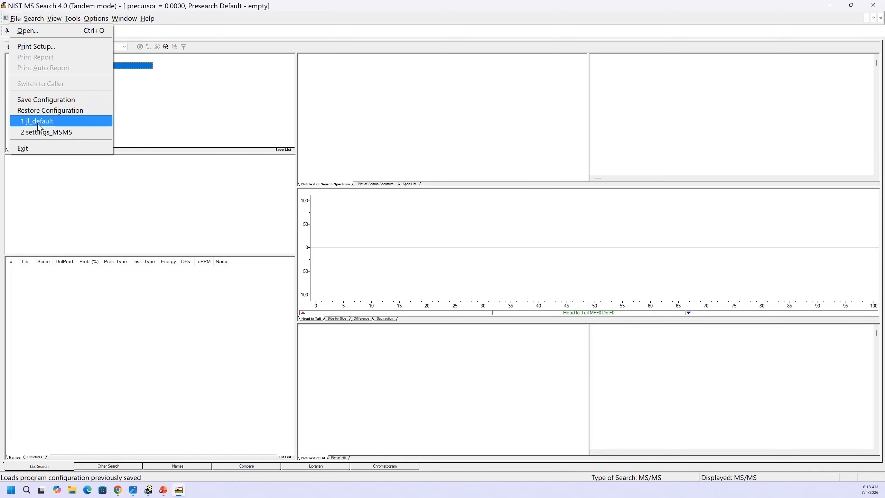
pyautogui.click(172, 22)
pyautogui.click(389, 467)
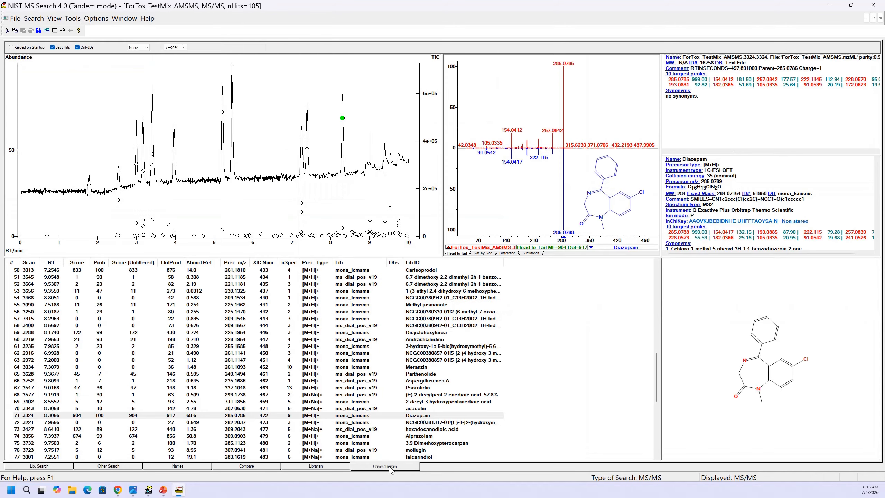